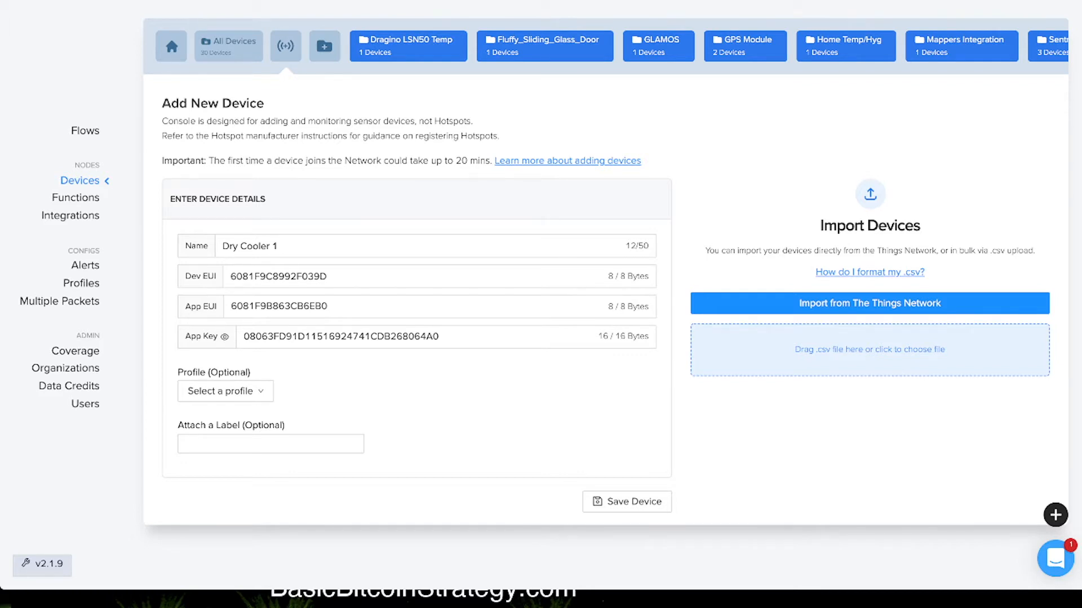
# Name the new device Dry Cooler 2 and set its Dev EUI to A84041EF1184336F.
pyautogui.click(279, 247)
pyautogui.press('BackSpace')
pyautogui.write('2')
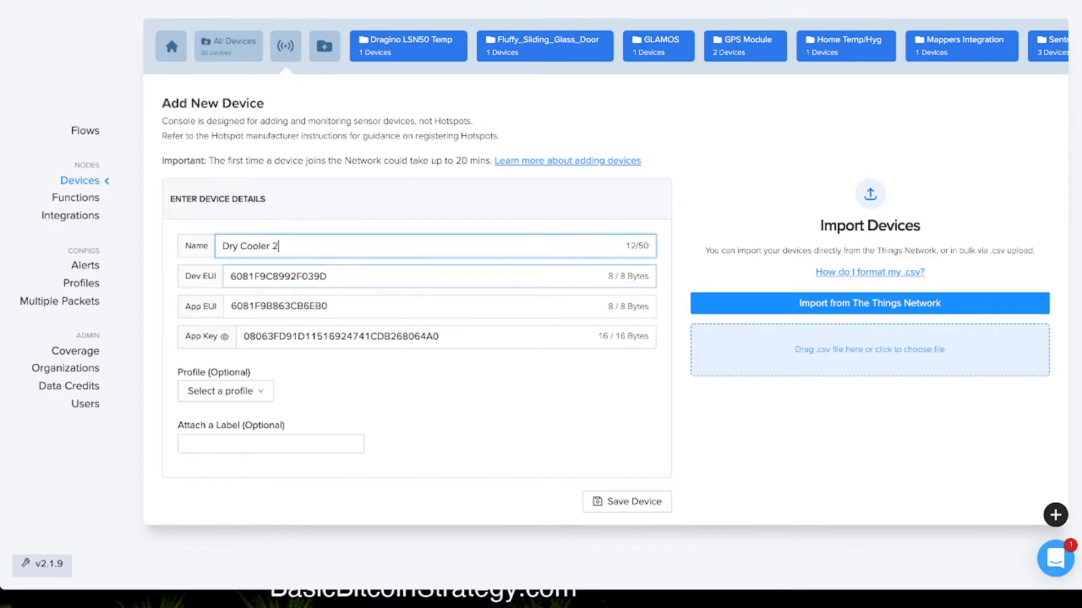
pyautogui.press('Tab')
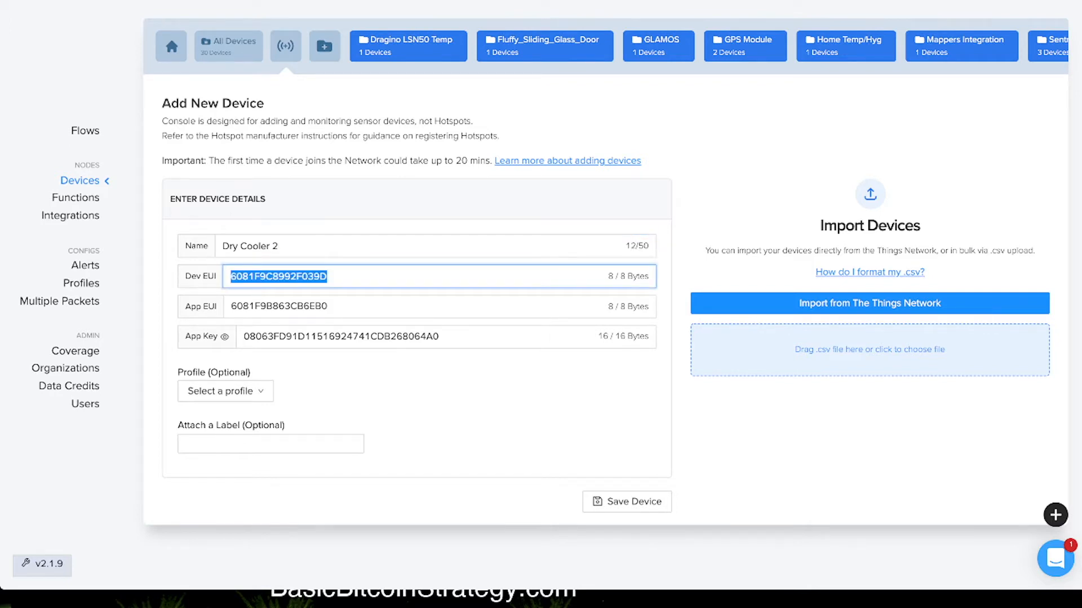
pyautogui.write('A84041EF1184336F')
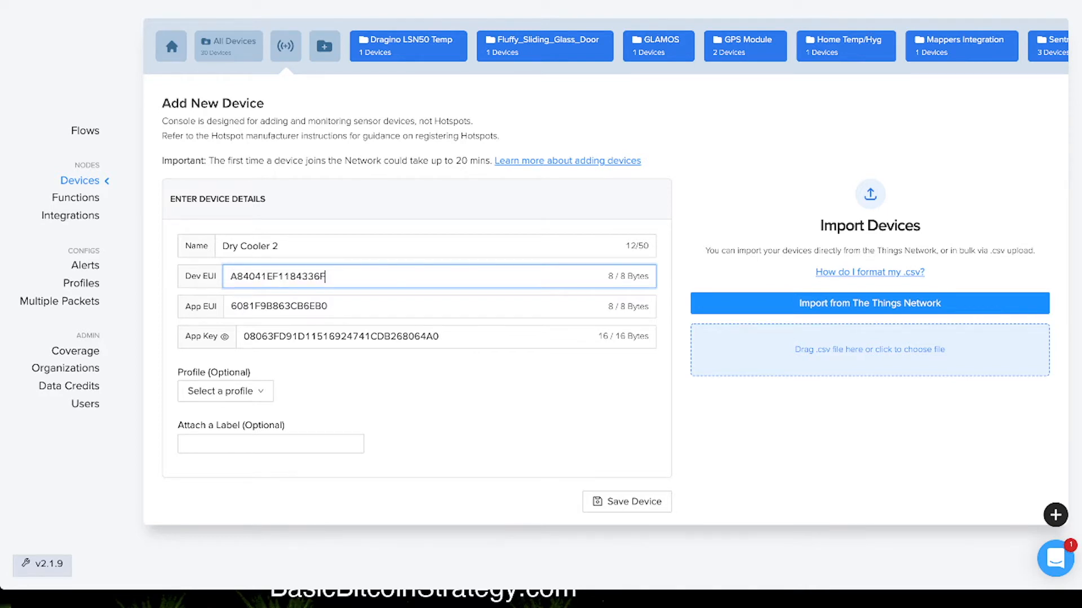
pyautogui.click(445, 403)
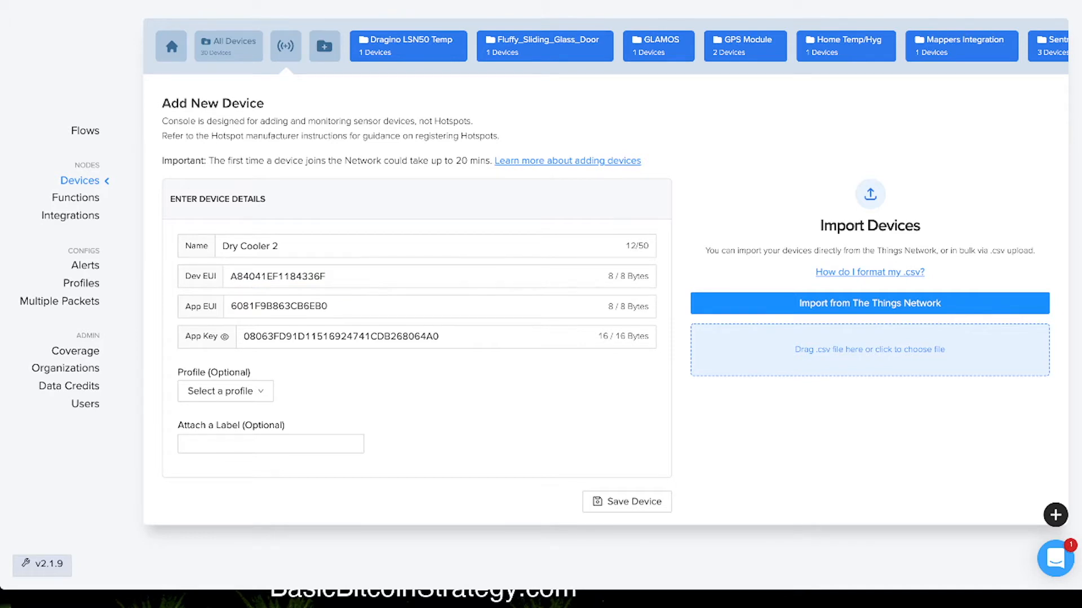
pyautogui.click(326, 277)
pyautogui.click(328, 306)
pyautogui.doubleClick(325, 306)
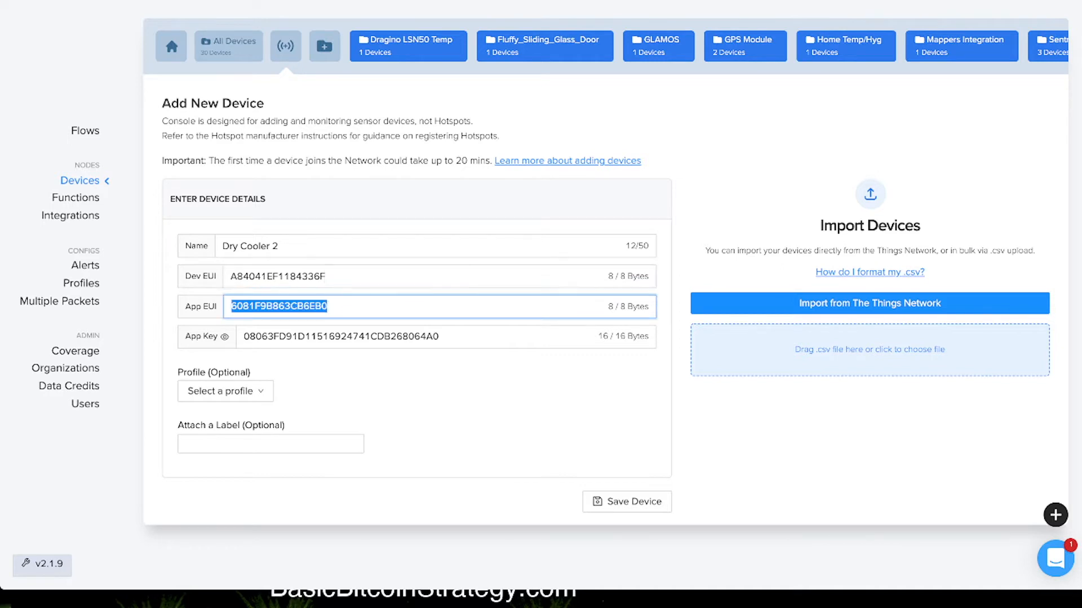
pyautogui.hotkey('ctrl', 'v')
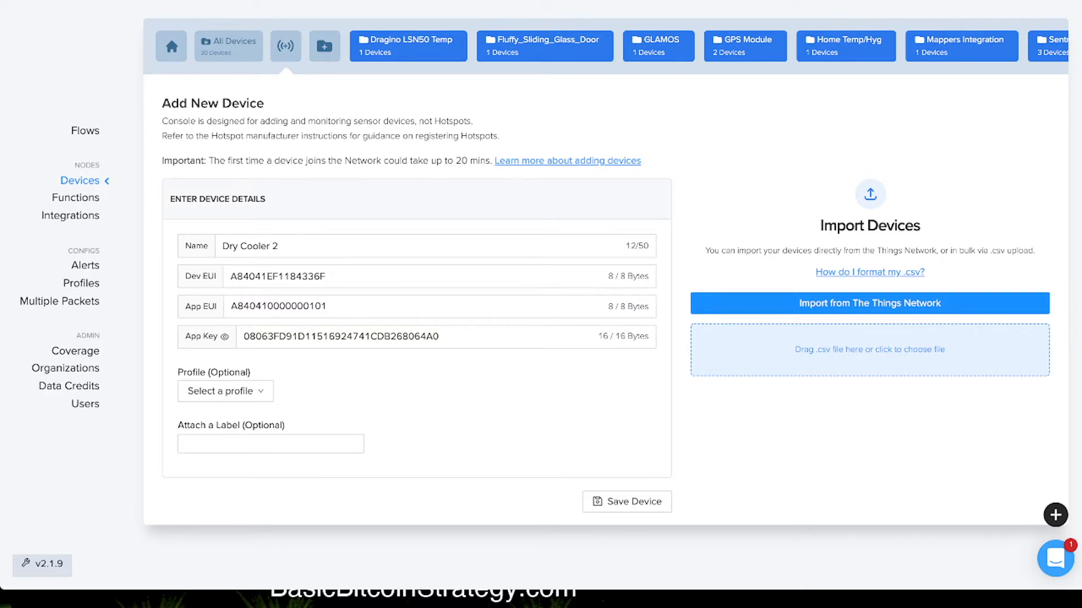
pyautogui.click(328, 307)
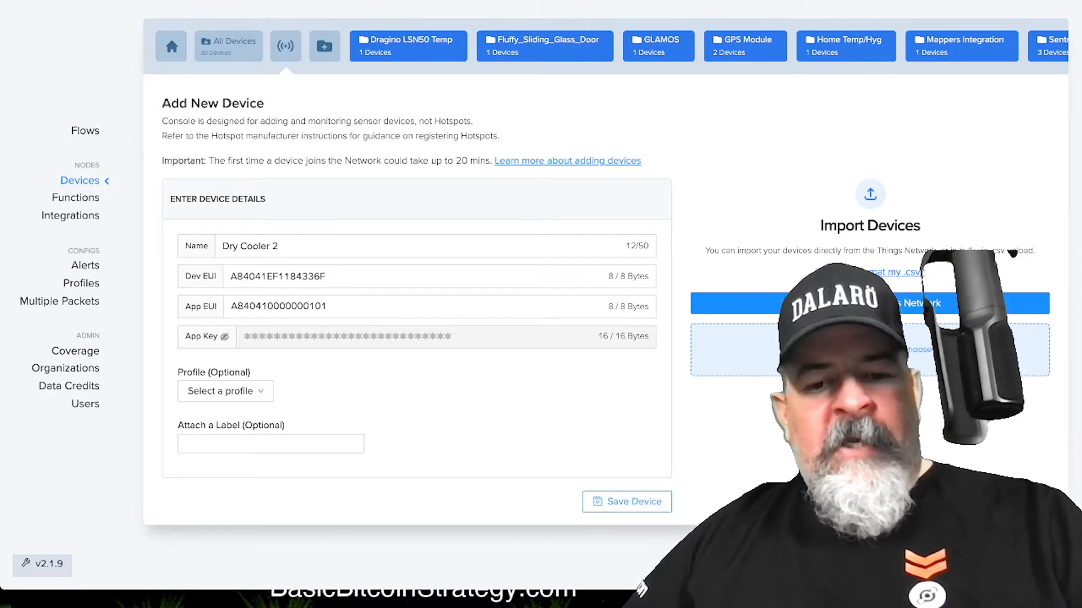
# Attach the Dragino LSN50 Temp label to the new device, leaving the profile unselected, and save the device.
pyautogui.click(226, 391)
pyautogui.click(270, 444)
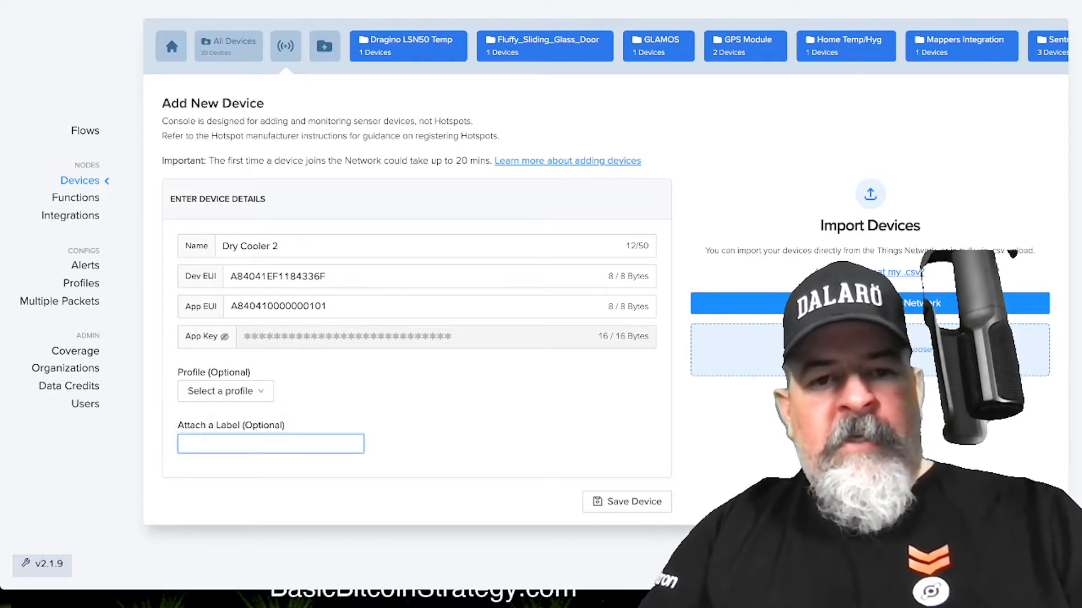
pyautogui.write('dragin')
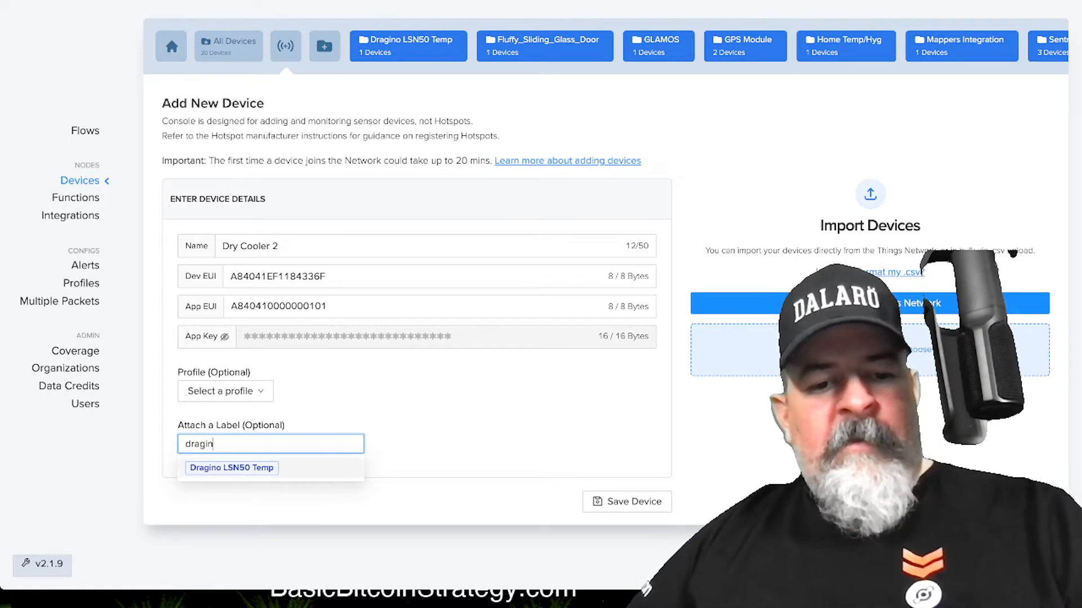
pyautogui.press('Return')
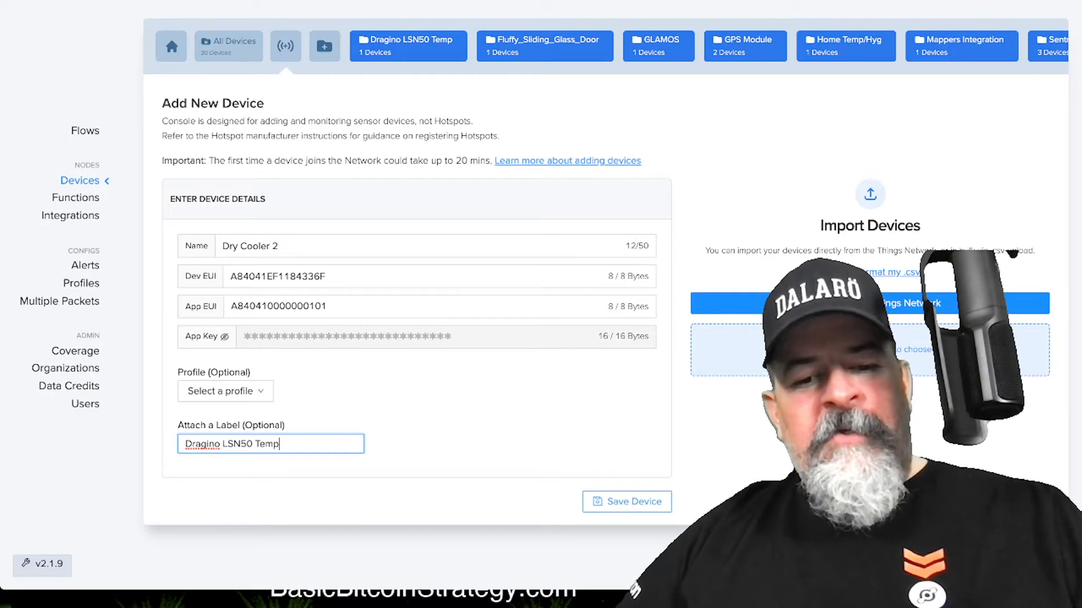
pyautogui.click(627, 501)
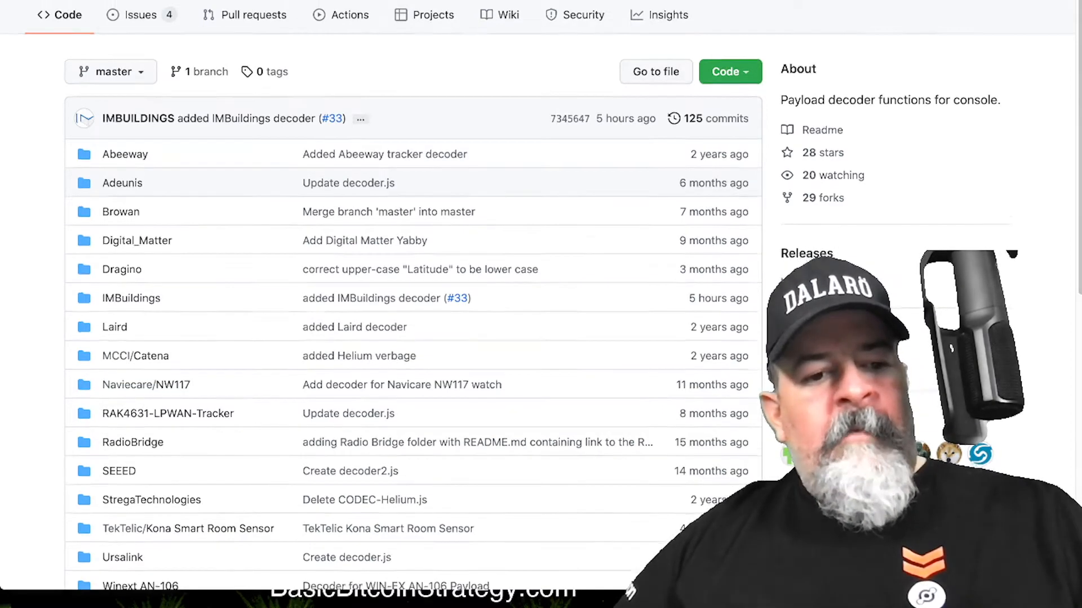
# In the GitHub console-decoders repository, open decoder.js from the Dragino LSN50v2-D20 folder and copy its full script.
pyautogui.scroll(-1, 122, 259)
pyautogui.click(122, 254)
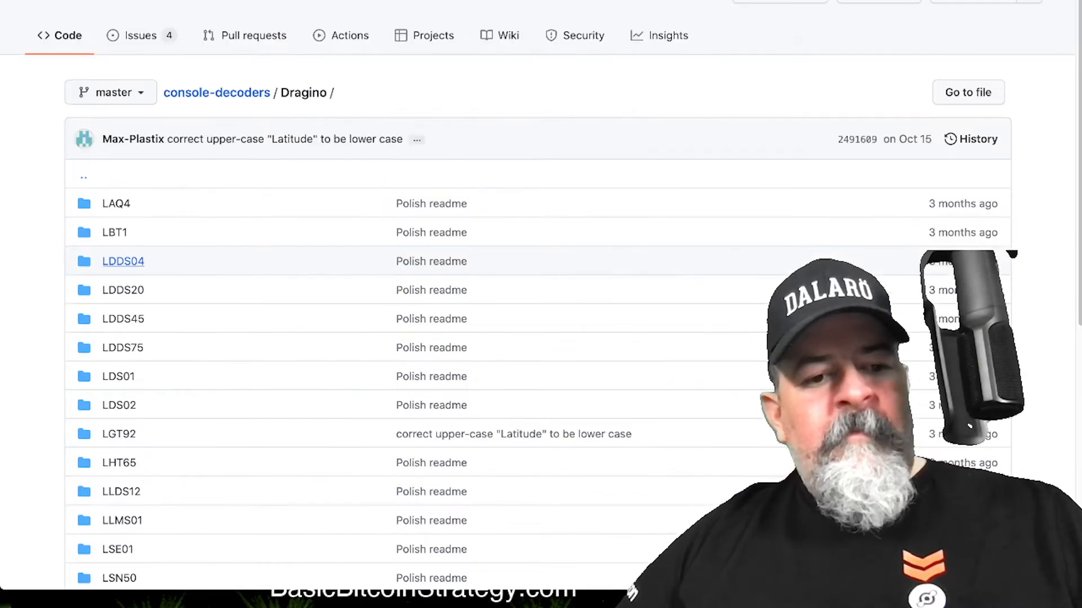
pyautogui.scroll(-8, 122, 255)
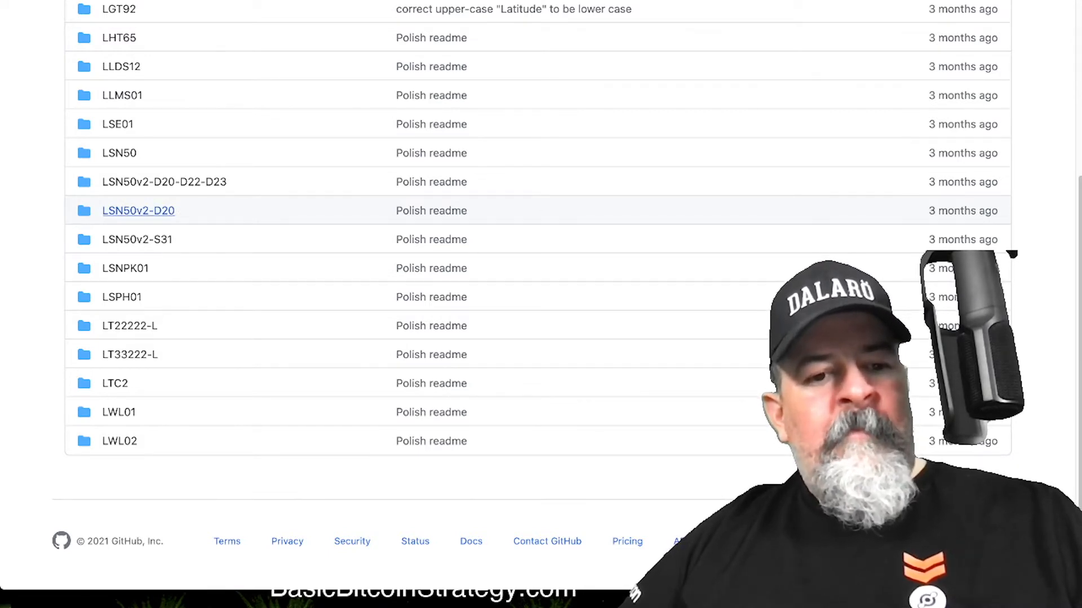
pyautogui.click(138, 211)
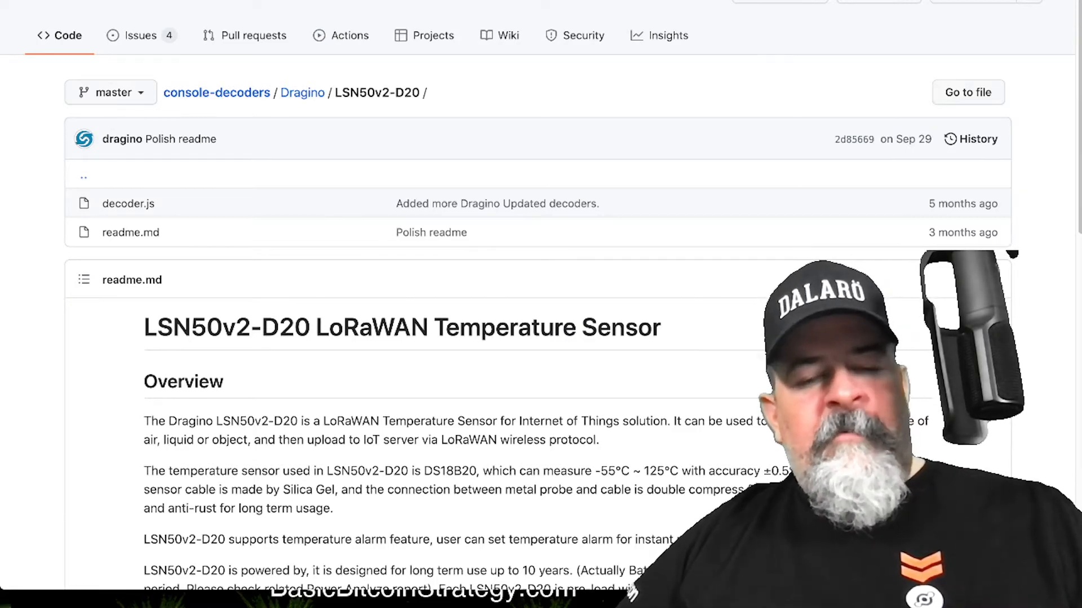
pyautogui.scroll(-3, 541, 295)
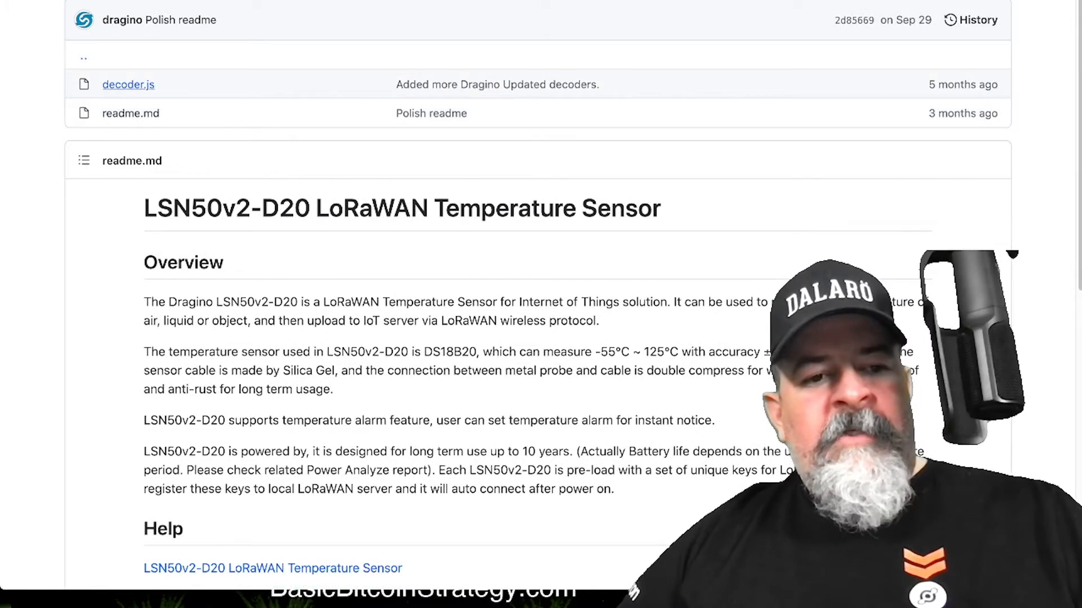
pyautogui.click(129, 85)
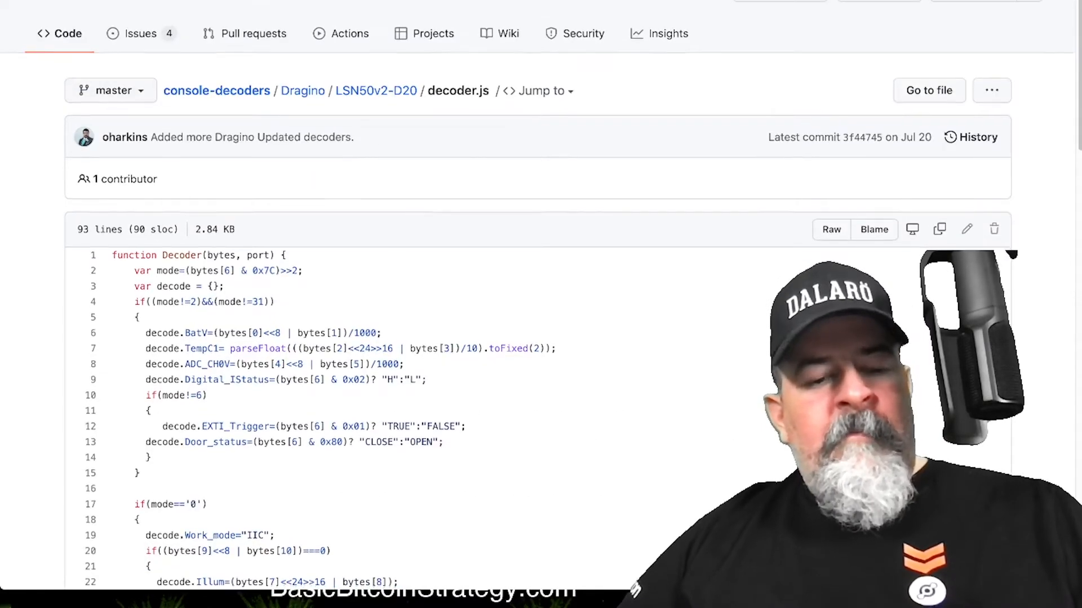
pyautogui.scroll(-2, 541, 296)
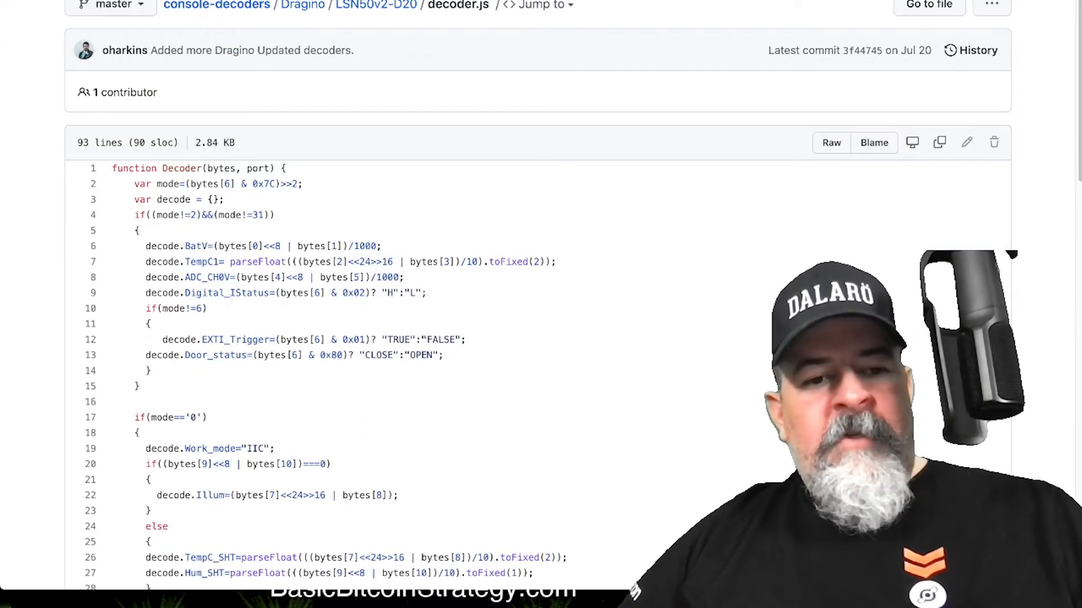
pyautogui.scroll(-20, 540, 296)
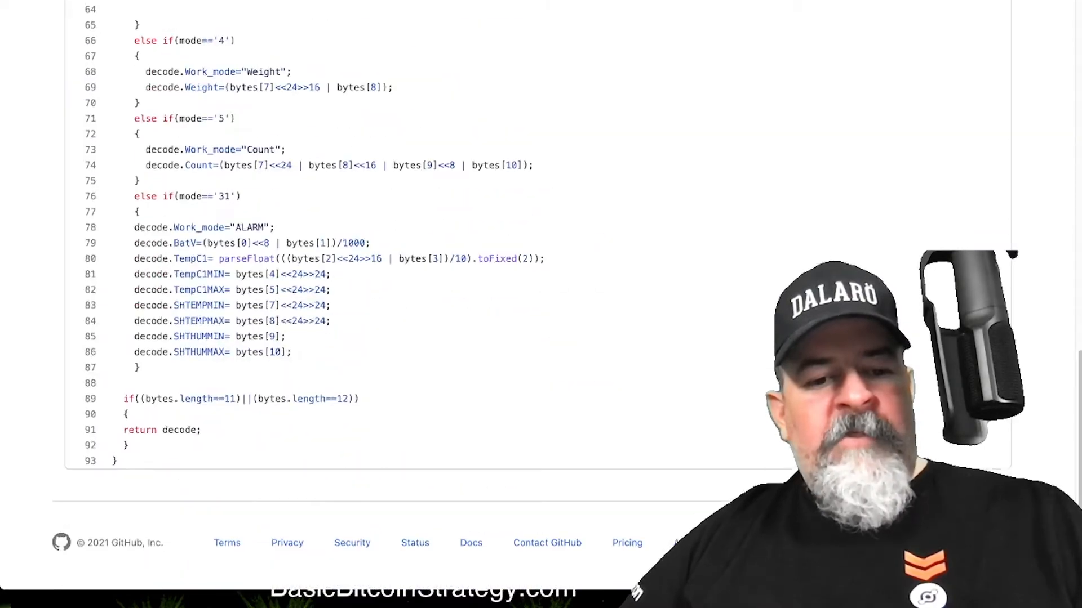
pyautogui.scroll(20, 541, 295)
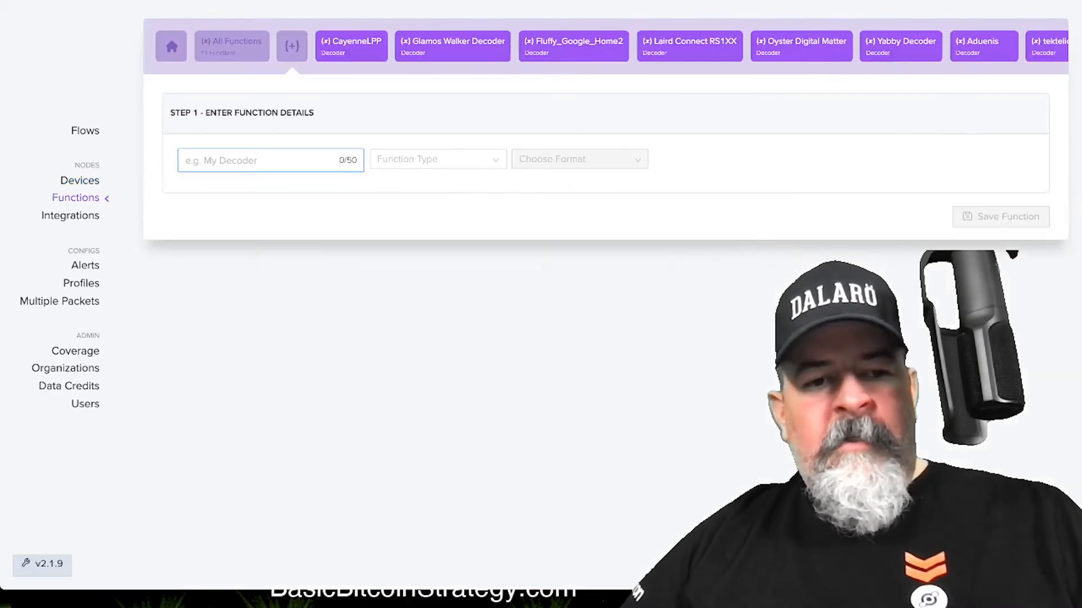
# Back in Helium Console, name the new function Dragino LSN50v2 Demo and set its type to Decoder with the Custom Script format.
pyautogui.write('Dragino ')
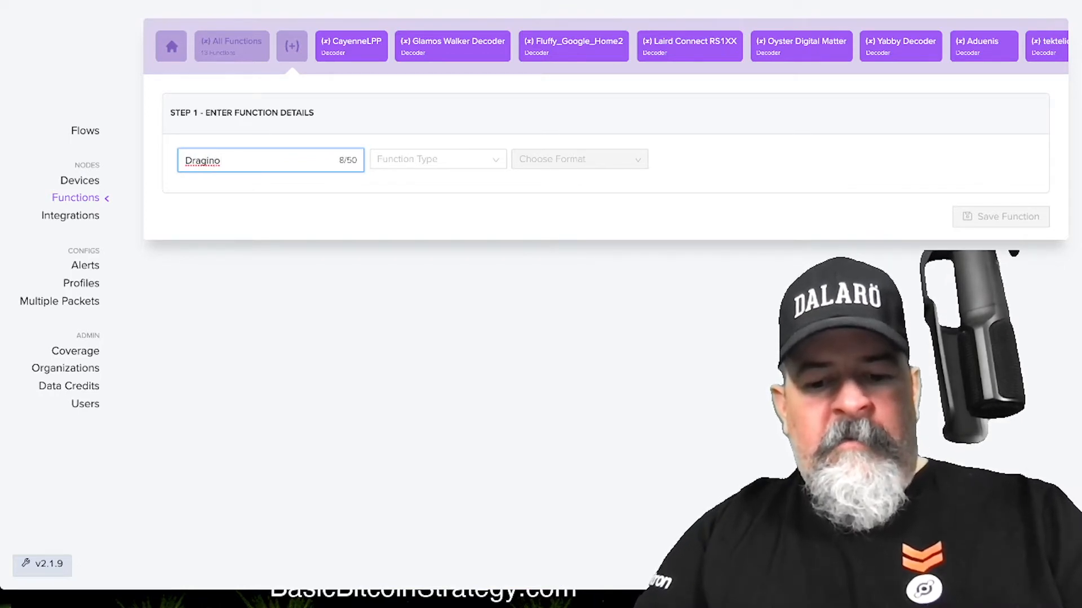
pyautogui.write('LSN50v2 Demo')
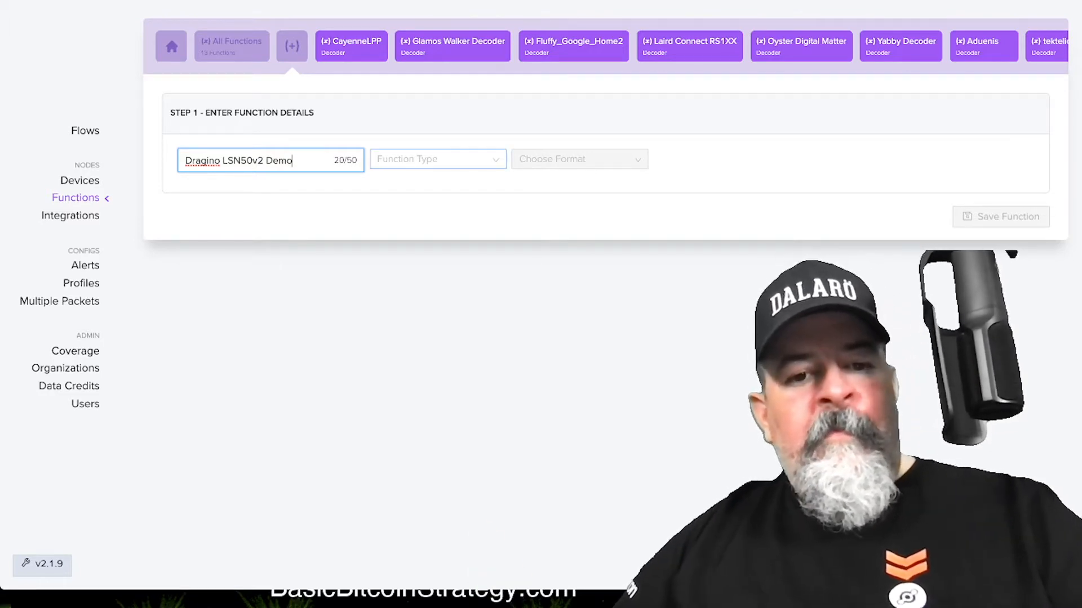
pyautogui.click(438, 159)
pyautogui.click(393, 184)
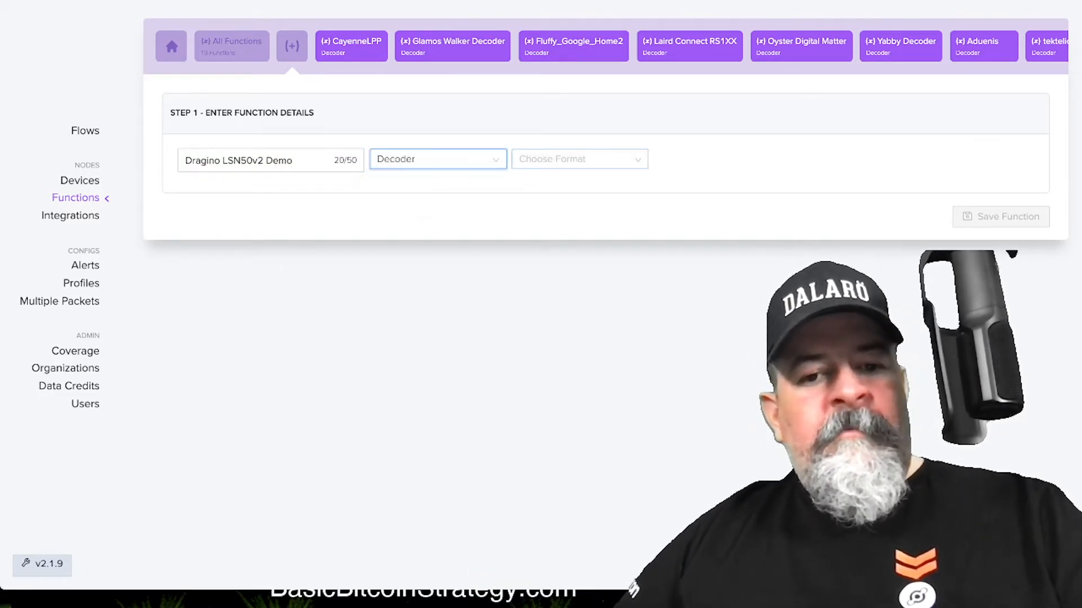
pyautogui.click(580, 159)
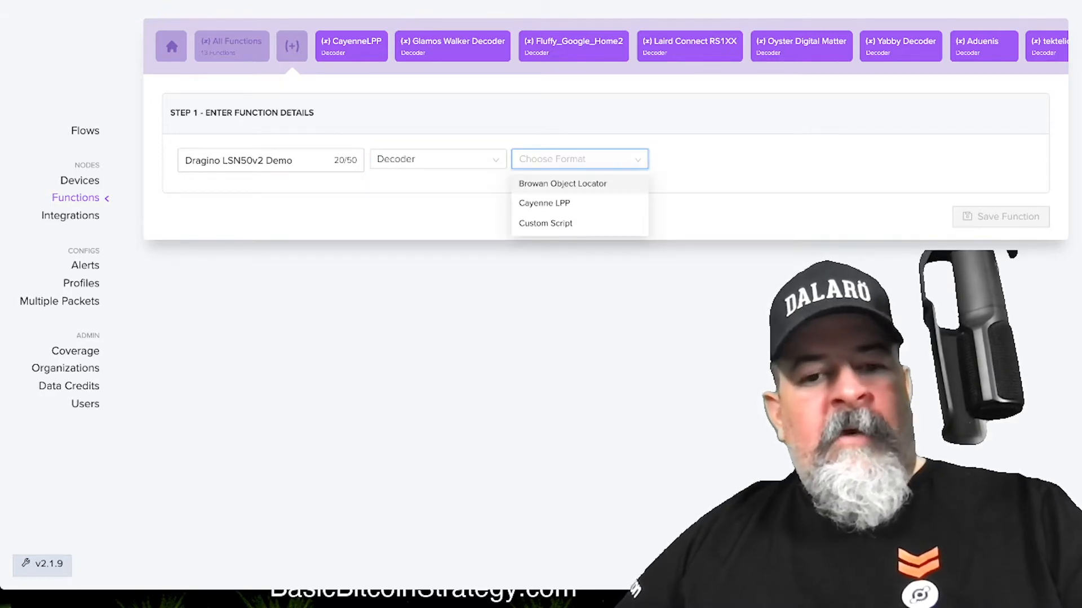
pyautogui.click(545, 224)
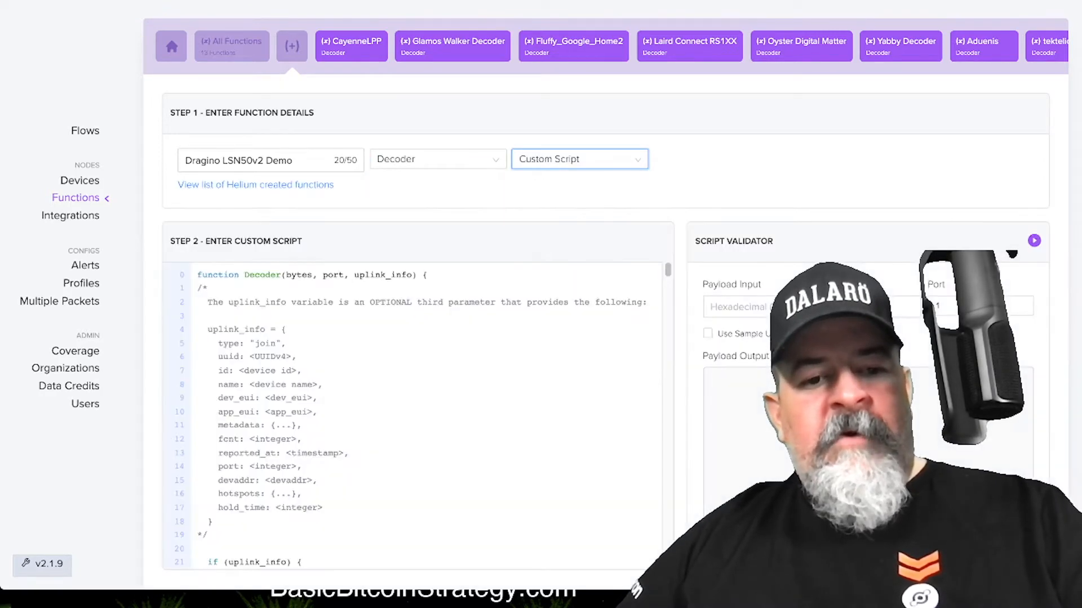
# Replace the default custom script with the copied LSN50v2-D20 decoder code and save the function.
pyautogui.hotkey('ctrl', 'a')
pyautogui.hotkey('ctrl', 'v')
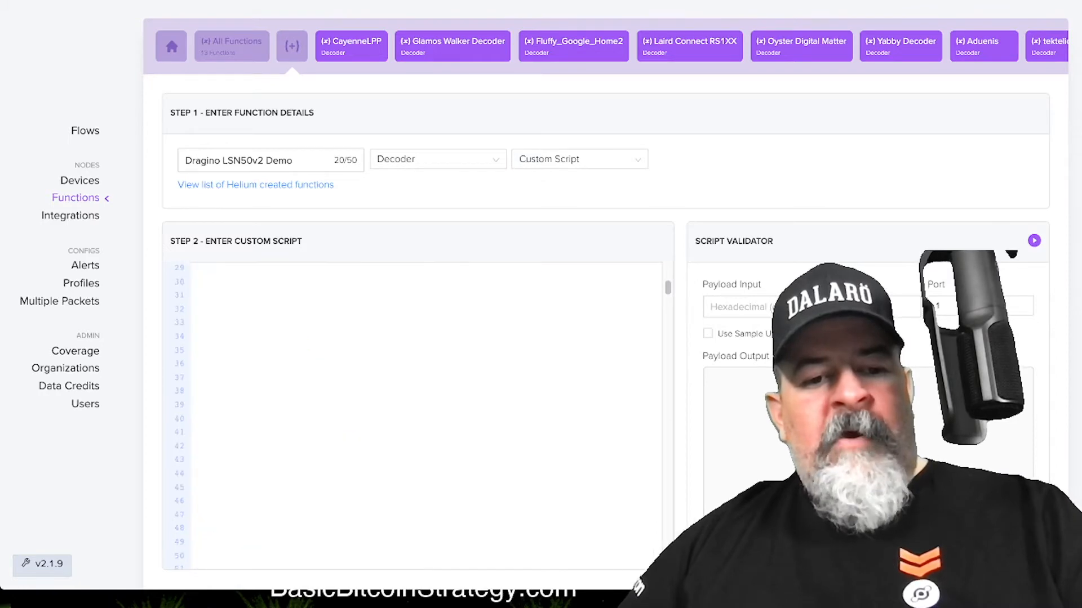
pyautogui.scroll(15, 417, 417)
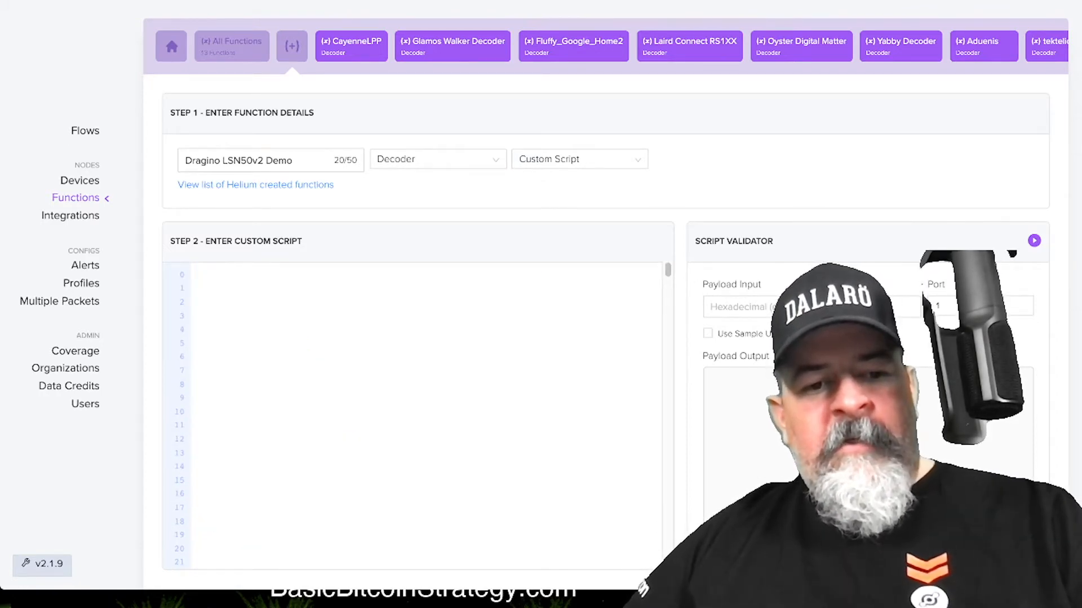
pyautogui.scroll(-15, 417, 417)
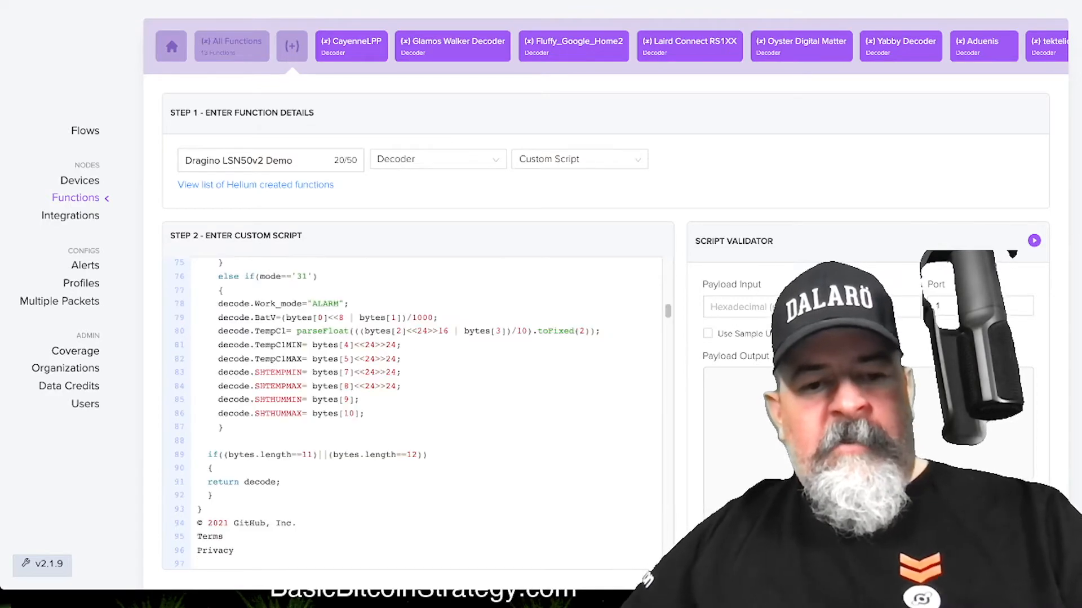
pyautogui.scroll(-2, 417, 417)
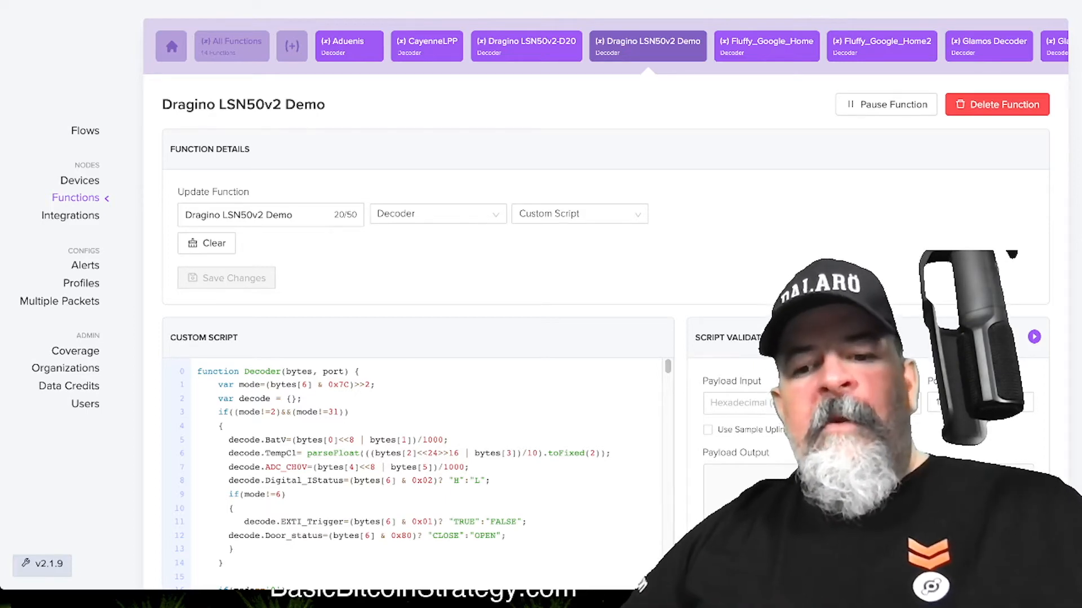
# View the available integrations and examine how the Dragino LSN50 Temp label connects through its decoder to the VES integration in the flows.
pyautogui.click(69, 215)
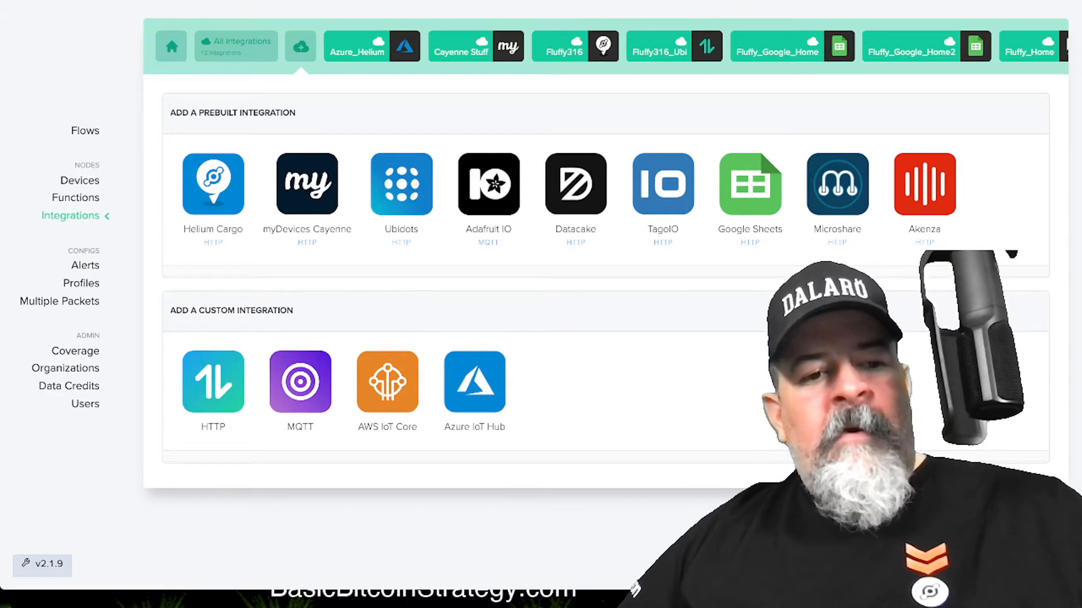
pyautogui.click(86, 130)
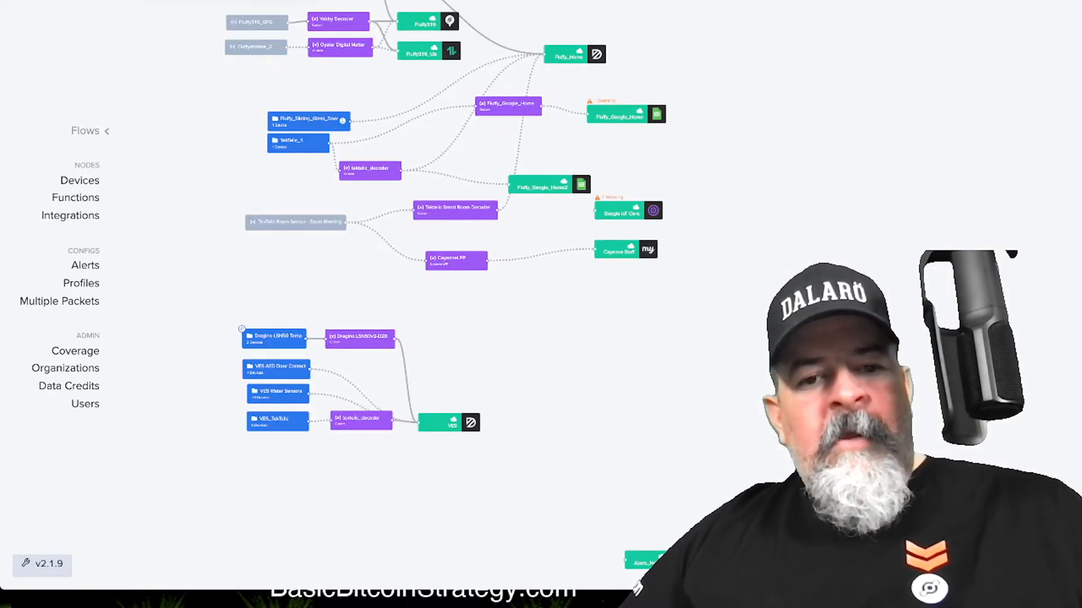
pyautogui.moveTo(361, 299); pyautogui.dragTo(524, 487)
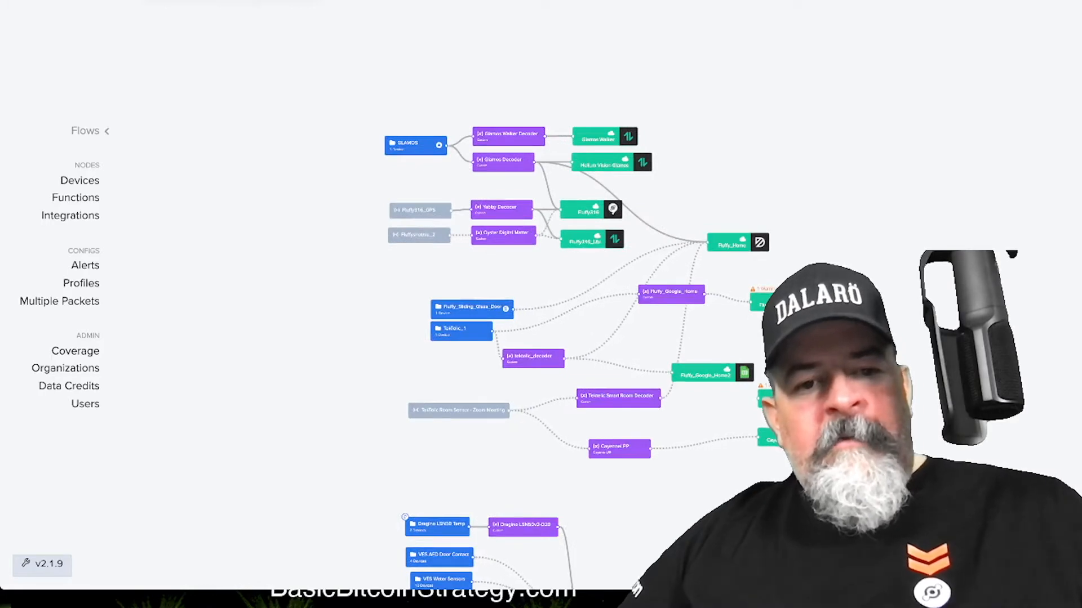
pyautogui.scroll(5, 542, 277)
pyautogui.scroll(-1, 541, 277)
pyautogui.moveTo(542, 467); pyautogui.dragTo(578, 149)
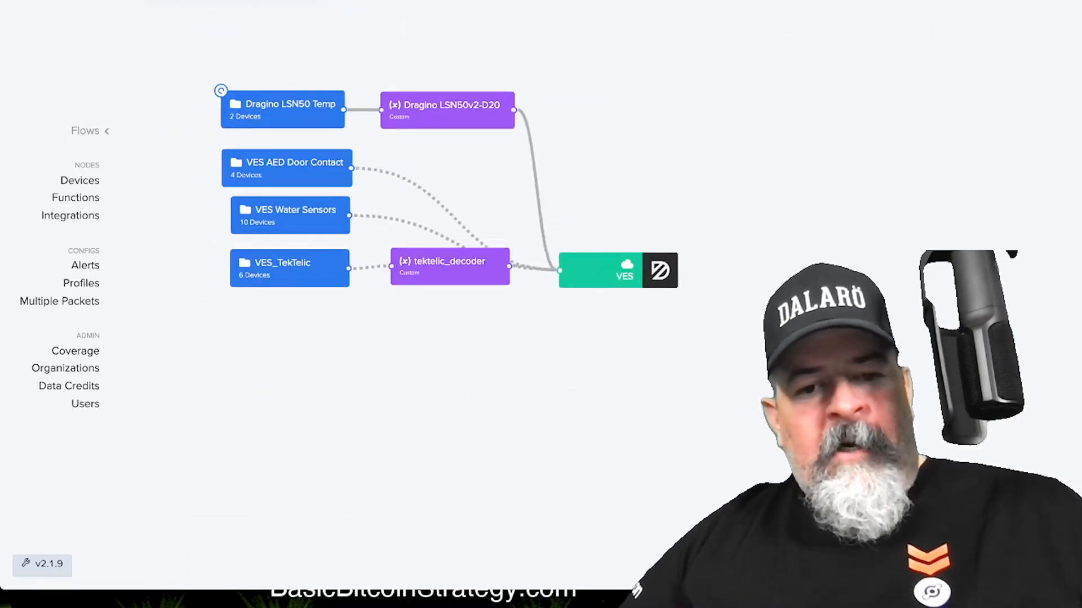
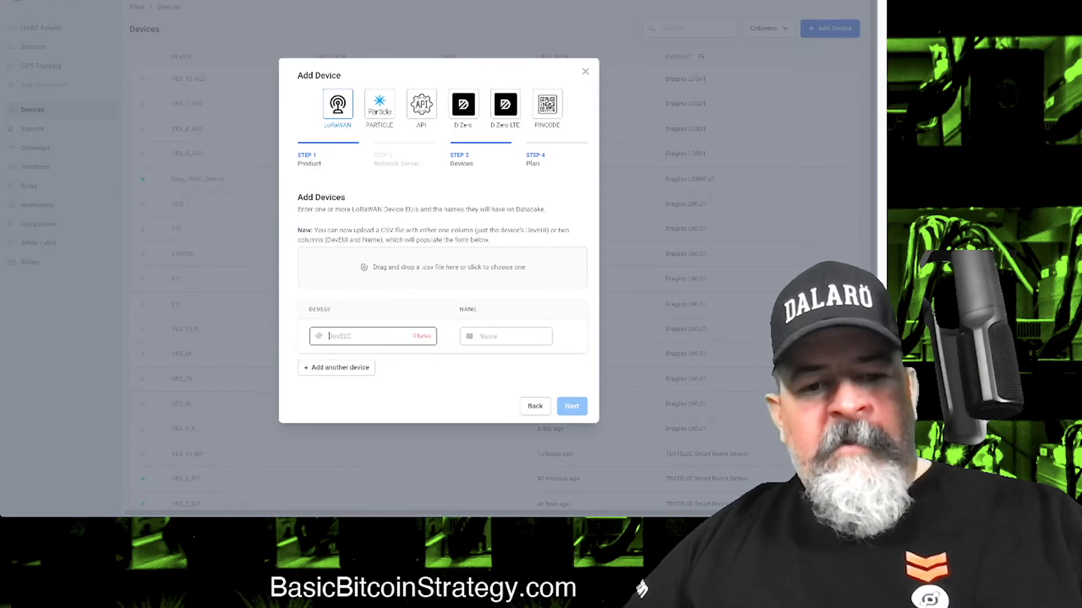
# In Datacake's LoRaWAN device setup, enter the DevEUI A84041A541843372 and name the device DC1.
pyautogui.write('A84041A541813372')
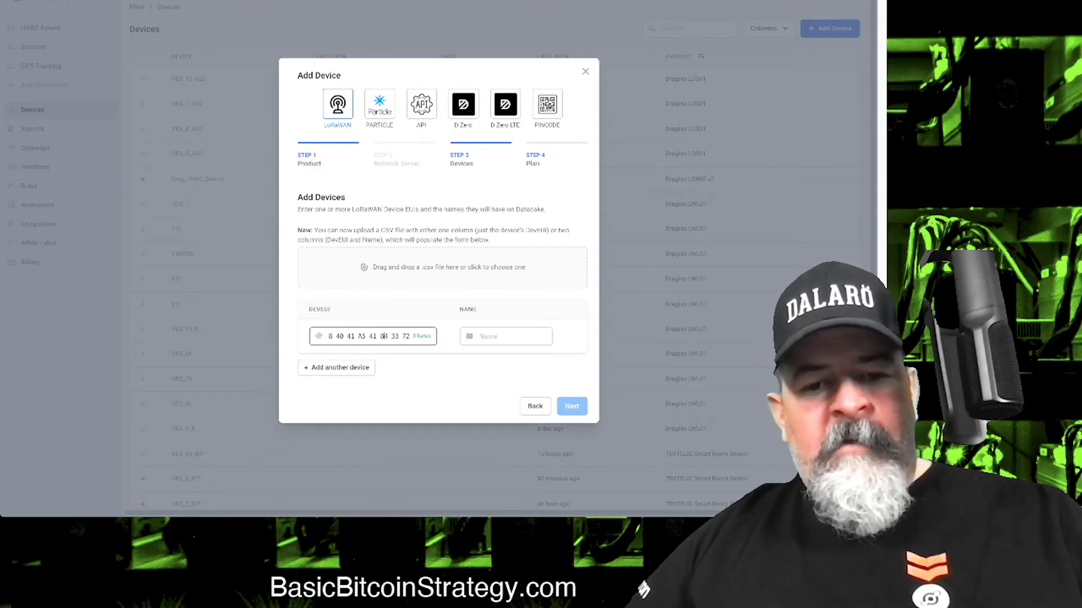
pyautogui.click(496, 336)
pyautogui.write('DC1')
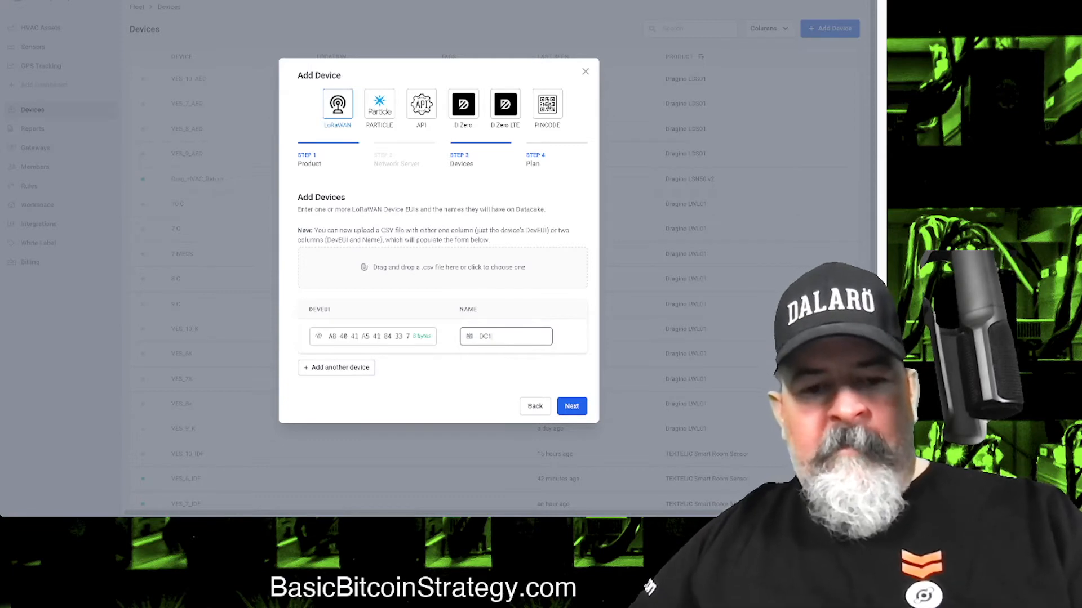
# Add a second device using Dry Cooler 2's DevEUI A84041EF1184336F from Helium Console and name it DC2.
pyautogui.click(336, 367)
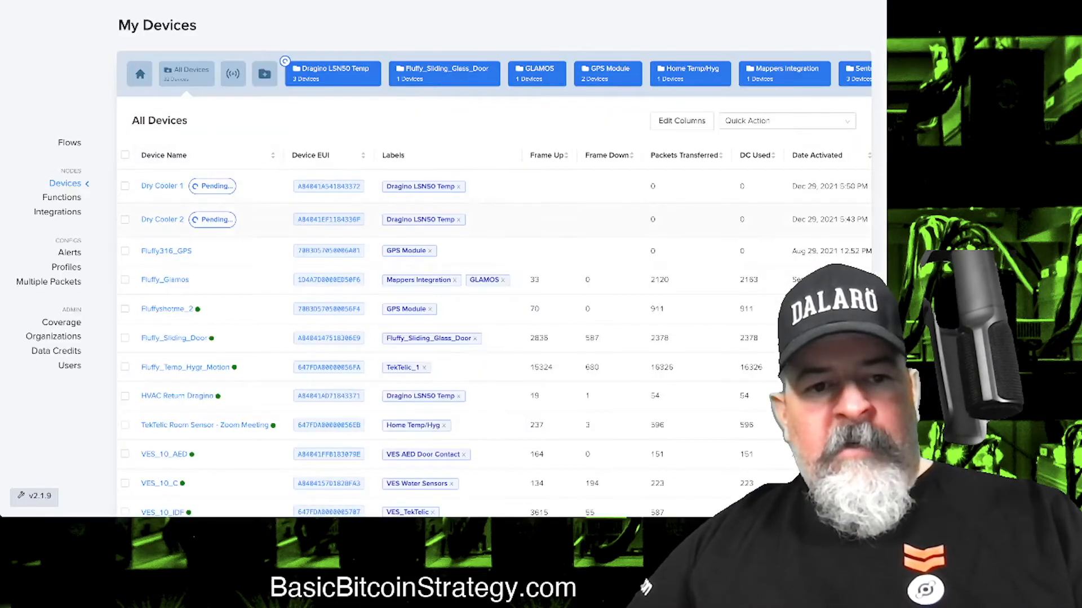
pyautogui.click(329, 219)
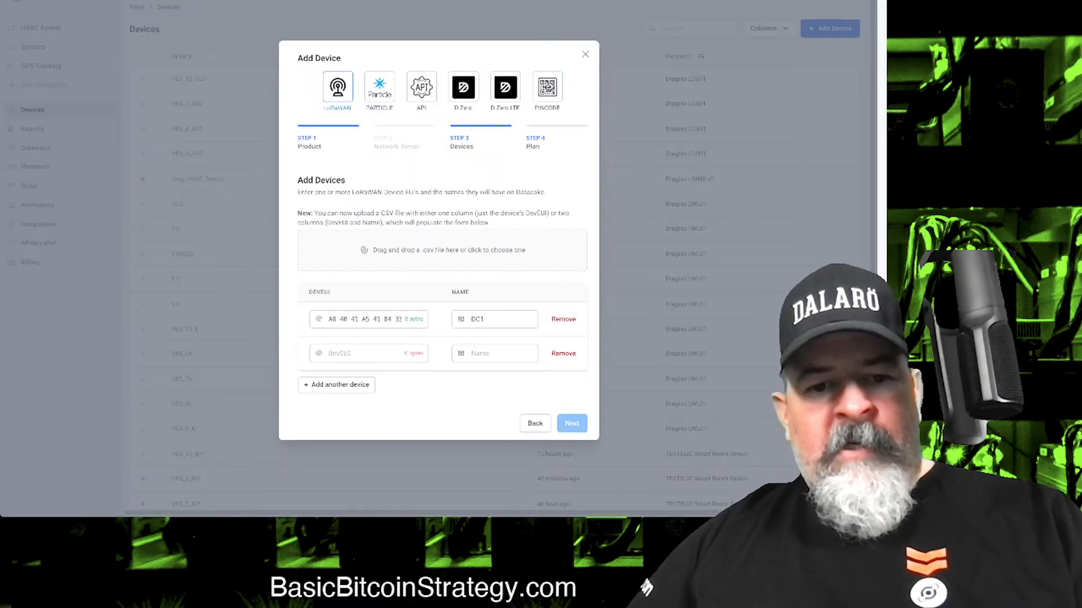
pyautogui.click(358, 354)
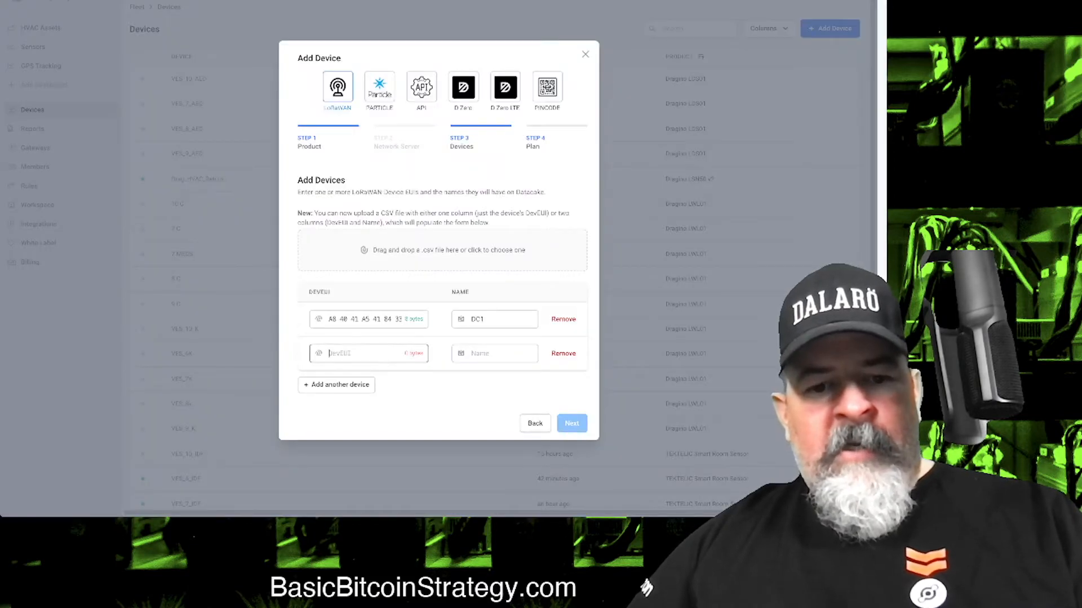
pyautogui.write('A8 40 41 EF 11 84 33 6F')
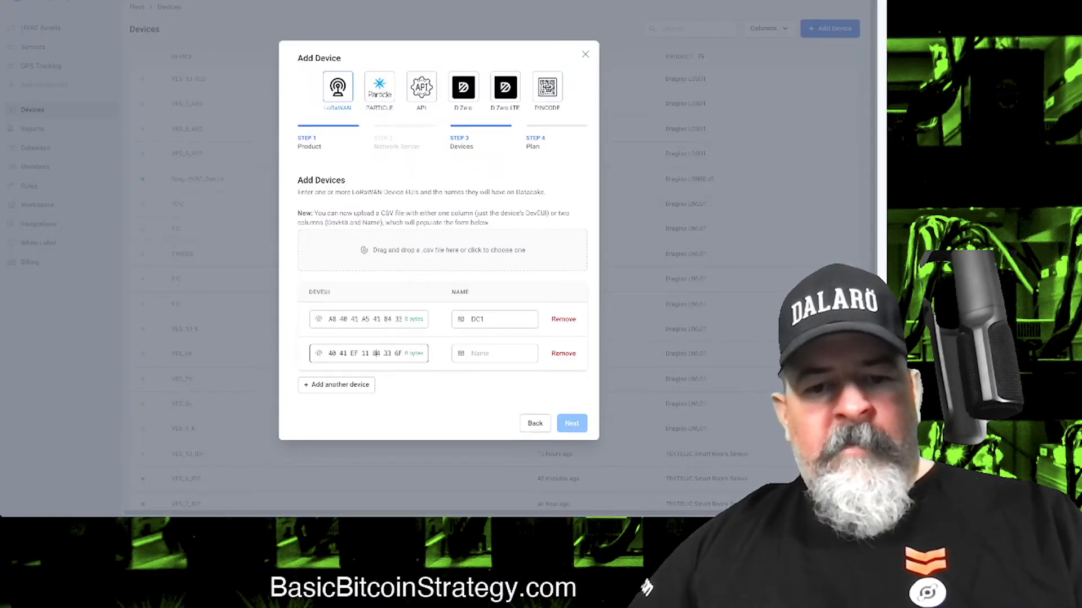
pyautogui.click(481, 353)
pyautogui.write('D')
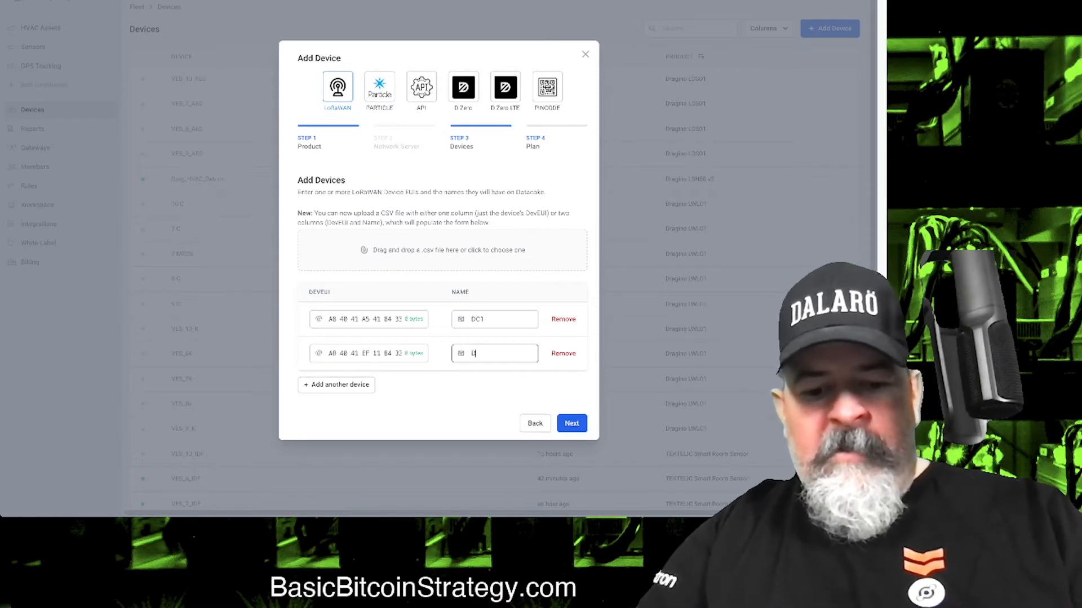
pyautogui.write('C 2')
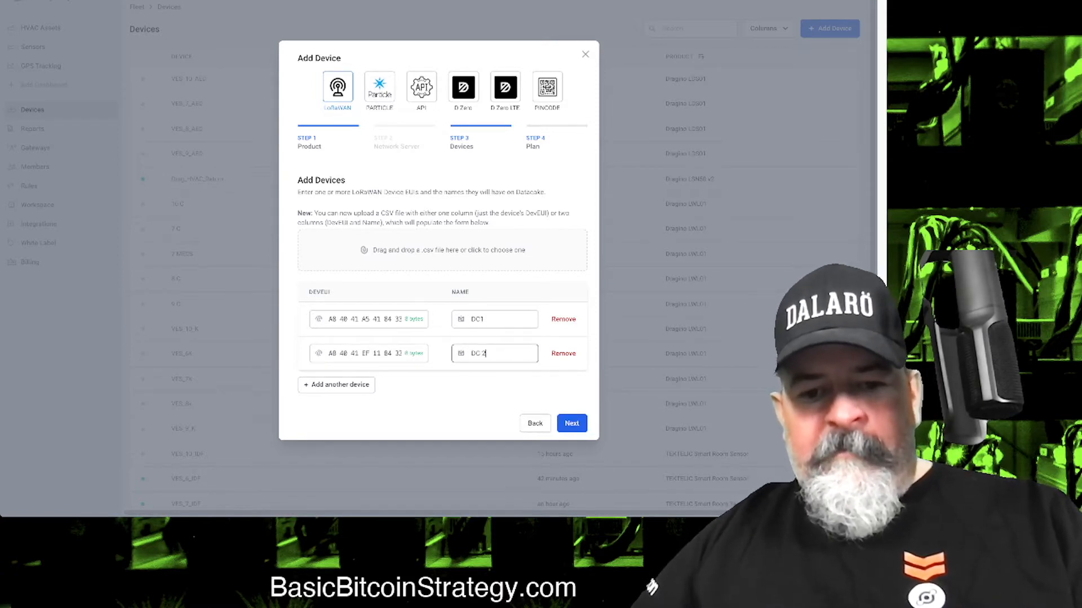
pyautogui.press('BackSpace')
pyautogui.press('BackSpace')
pyautogui.write('2')
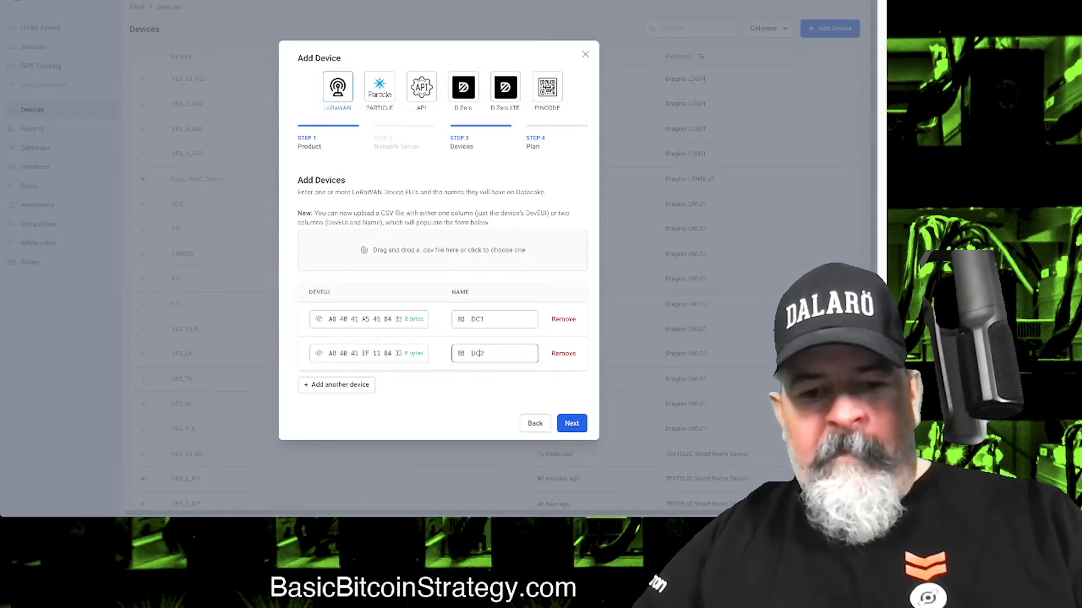
pyautogui.press('BackSpace')
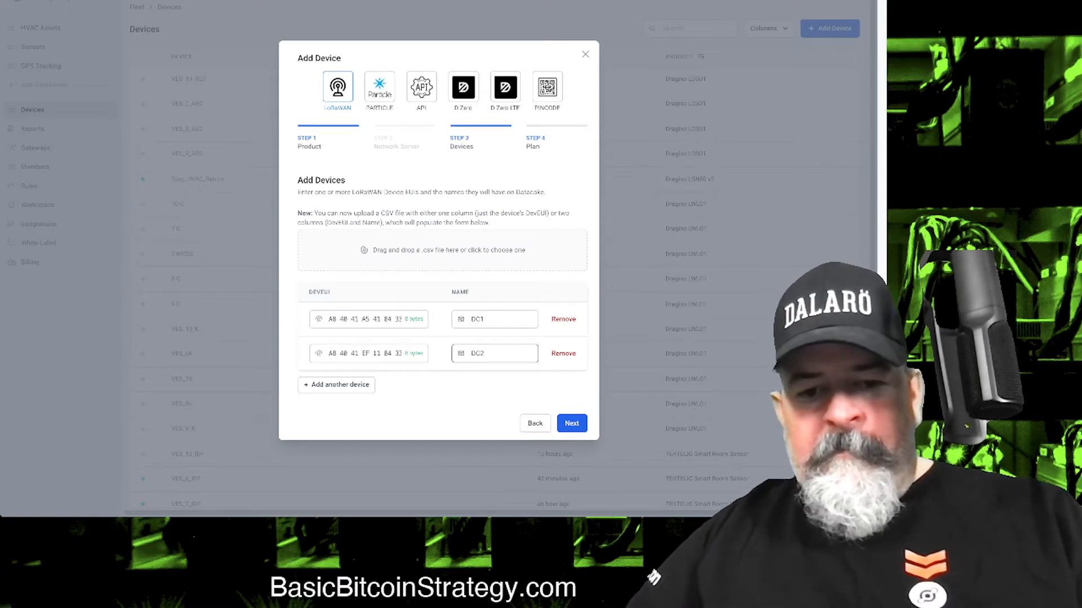
# Continue to the plan selection, choose the Light plan and buy the two devices.
pyautogui.press('Return')
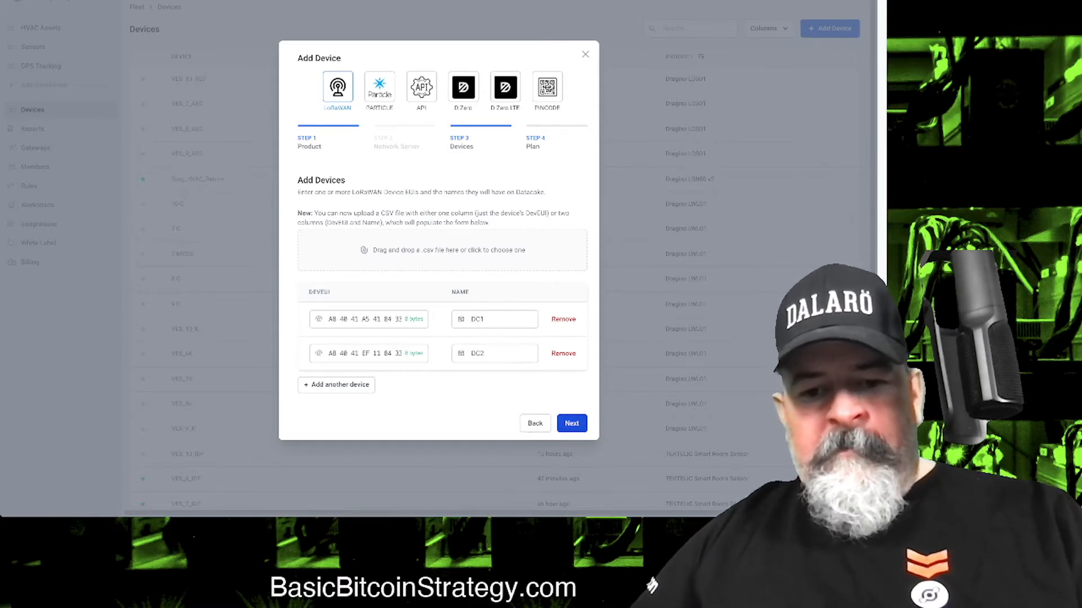
pyautogui.click(405, 263)
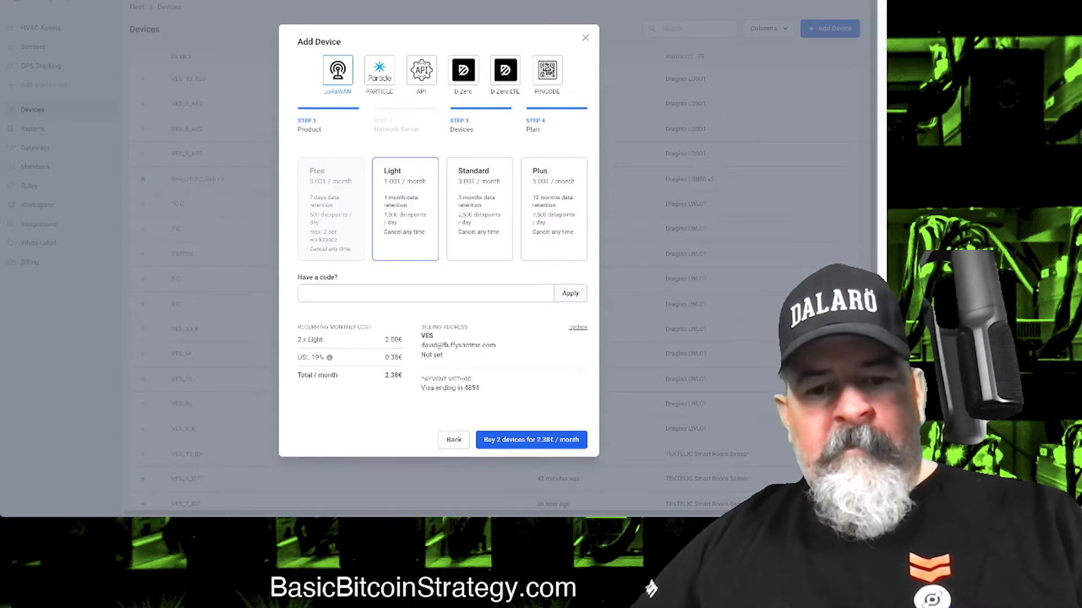
pyautogui.click(525, 440)
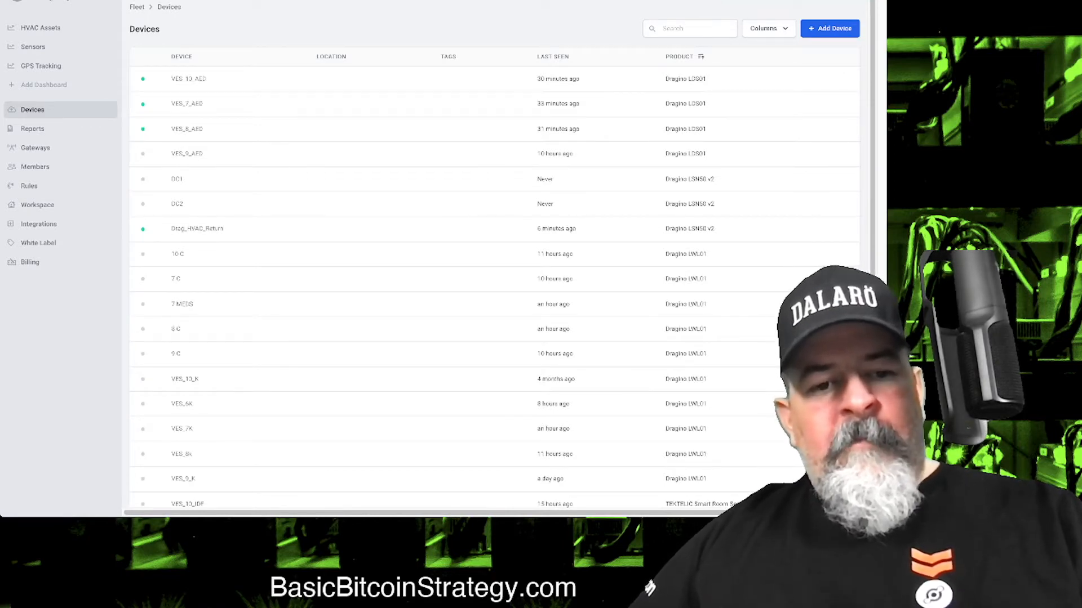
# On Drag_HVAC_Return's dashboard, edit the Fahrenheit gauge widget and set the color of the value 40 to red #f56565.
pyautogui.click(197, 229)
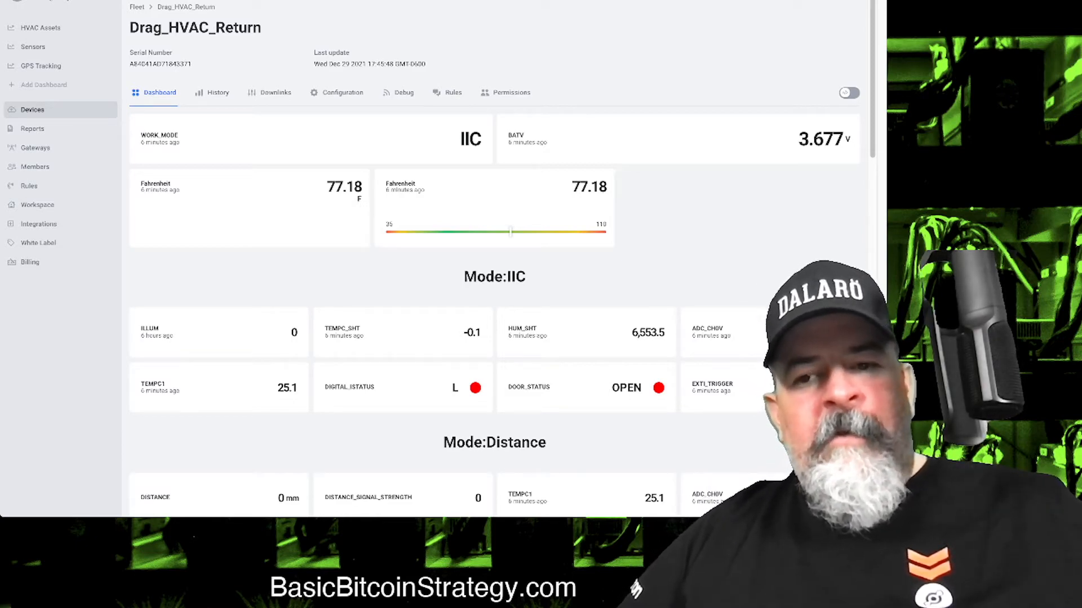
pyautogui.click(849, 93)
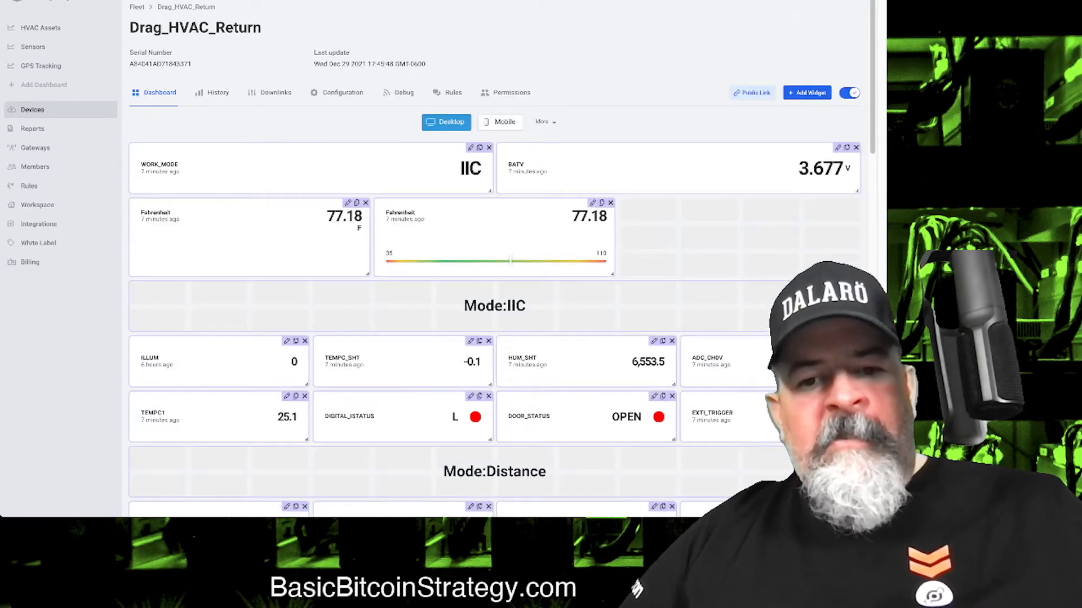
pyautogui.click(592, 203)
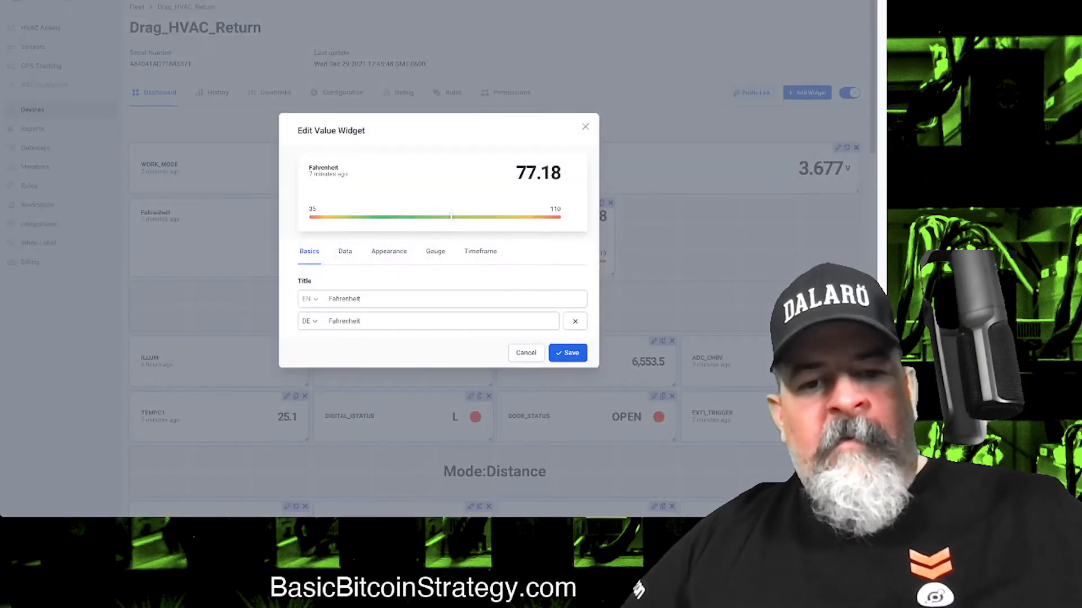
pyautogui.click(435, 251)
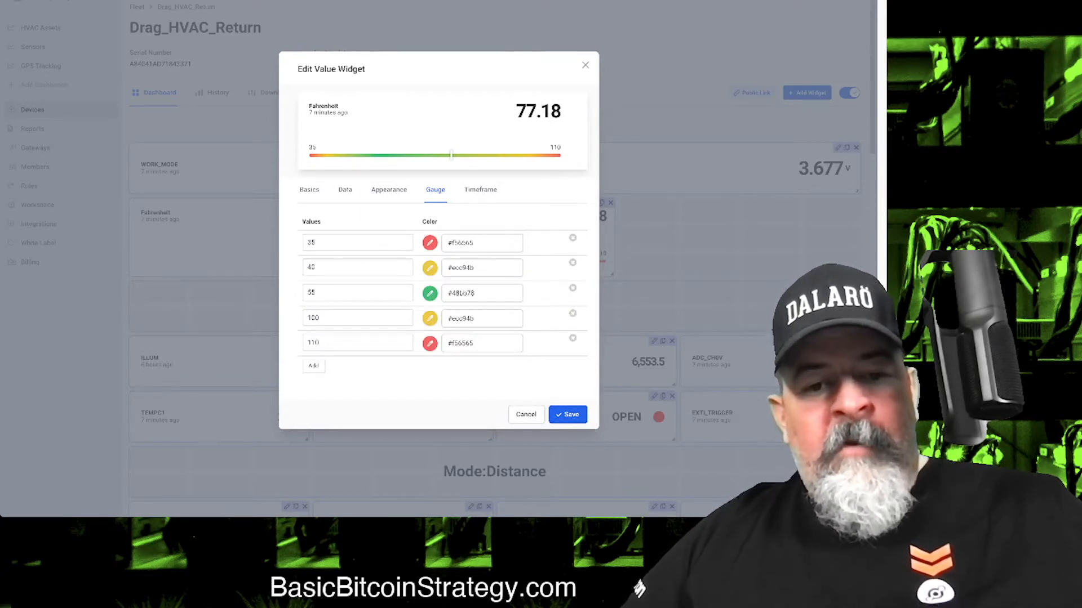
pyautogui.click(430, 268)
pyautogui.click(461, 290)
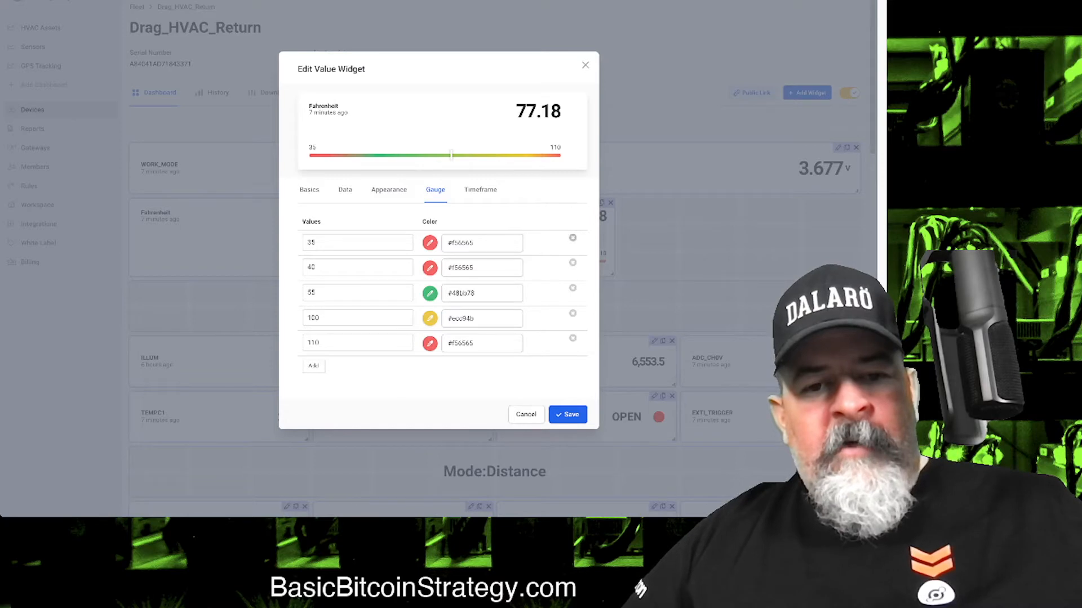
# Remove the value 35 from the Fahrenheit gauge, save the widget and leave dashboard editing.
pyautogui.click(572, 238)
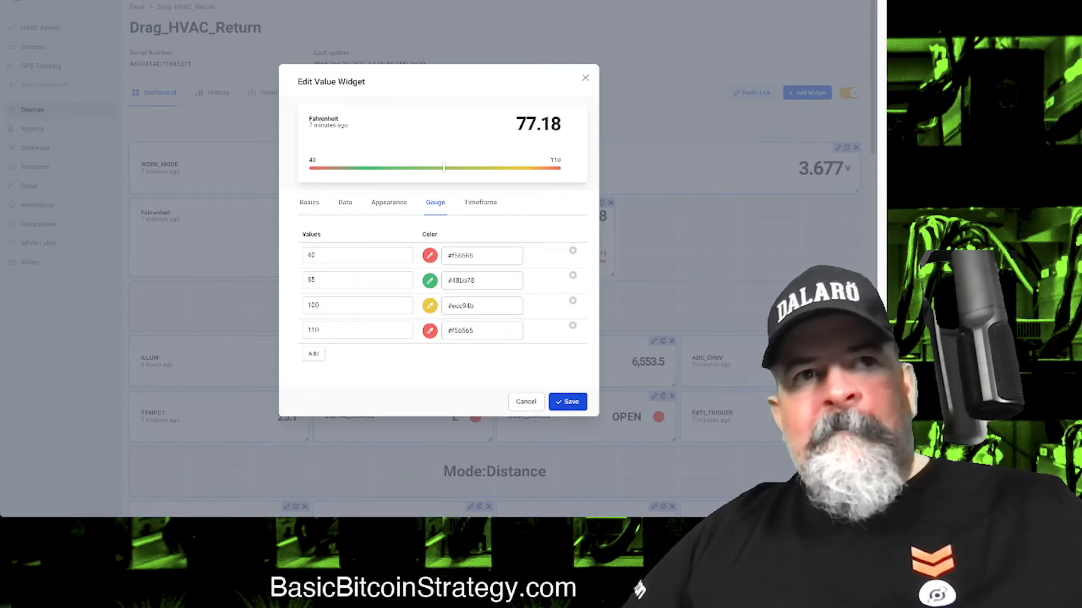
pyautogui.click(567, 402)
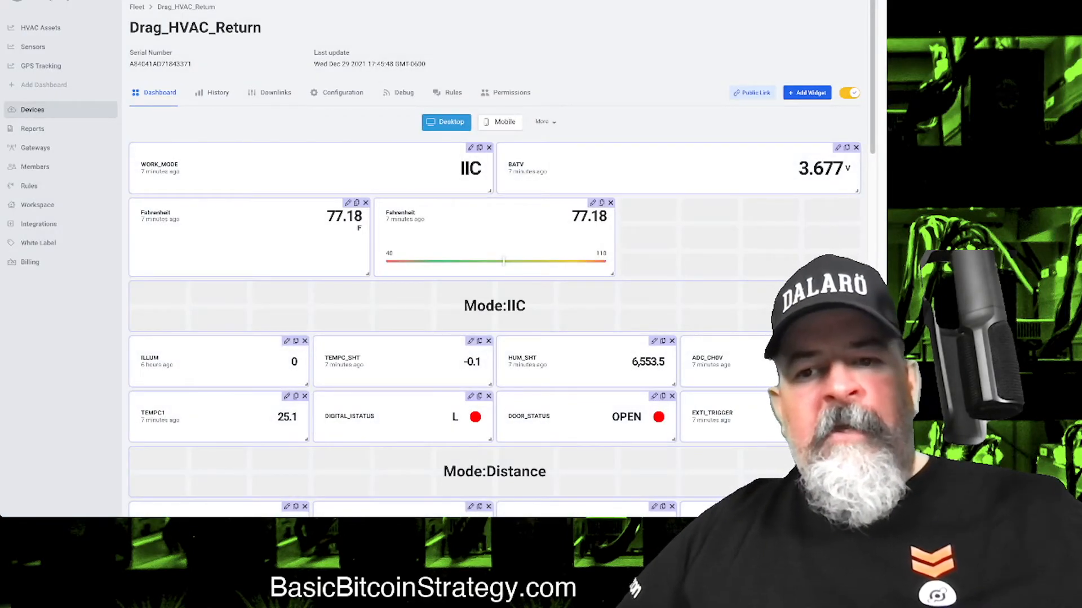
pyautogui.click(849, 93)
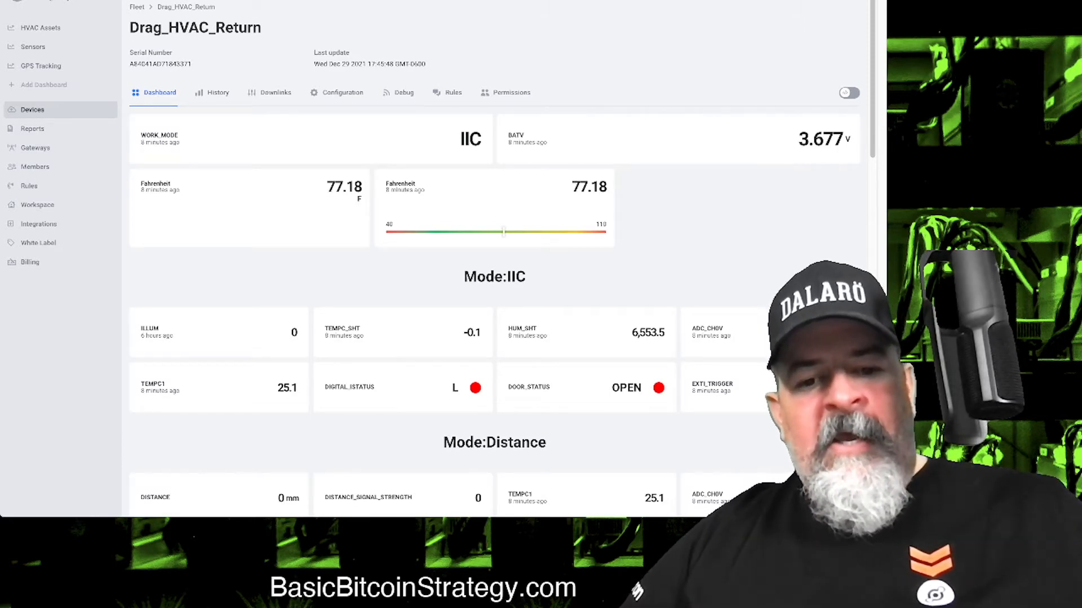
# Look through the sensor mode sections on the Drag_HVAC_Return dashboard, from Mode:IIC to Mode:ALARM.
pyautogui.scroll(-6, 495, 256)
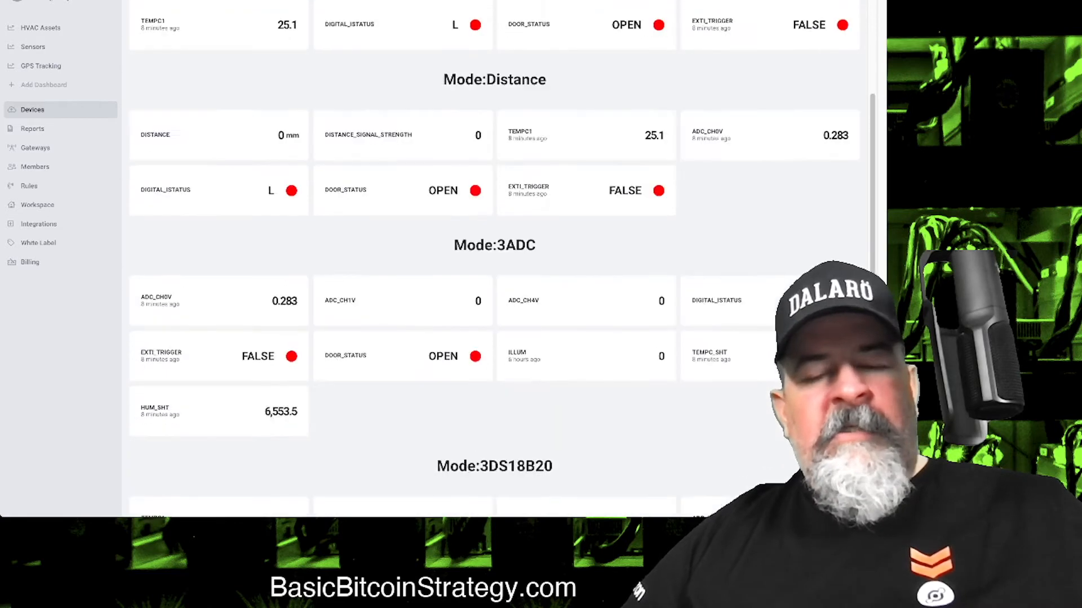
pyautogui.scroll(-1, 495, 257)
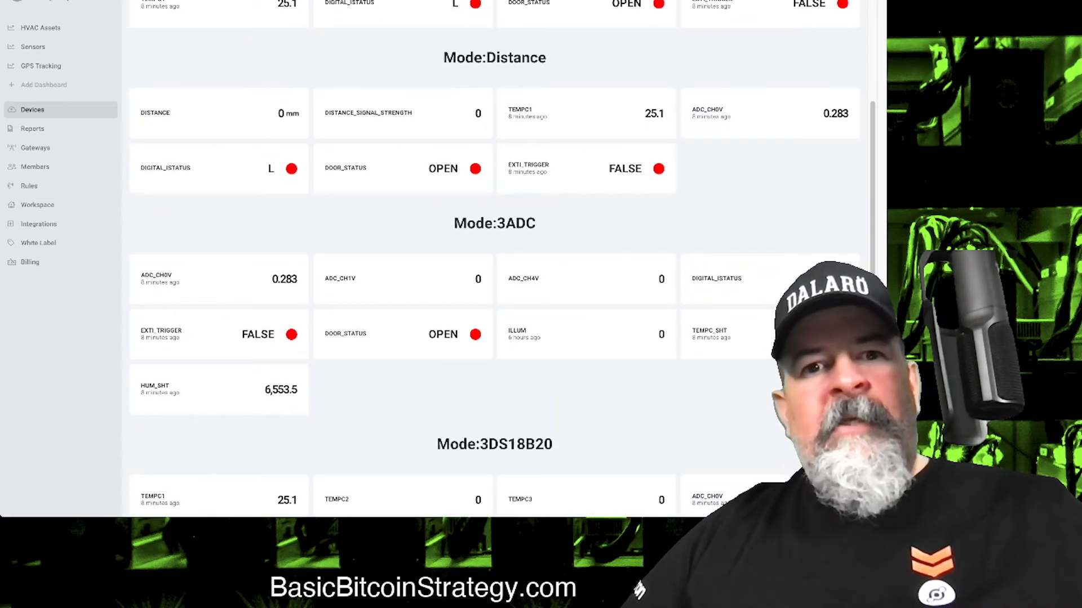
pyautogui.scroll(-10, 495, 257)
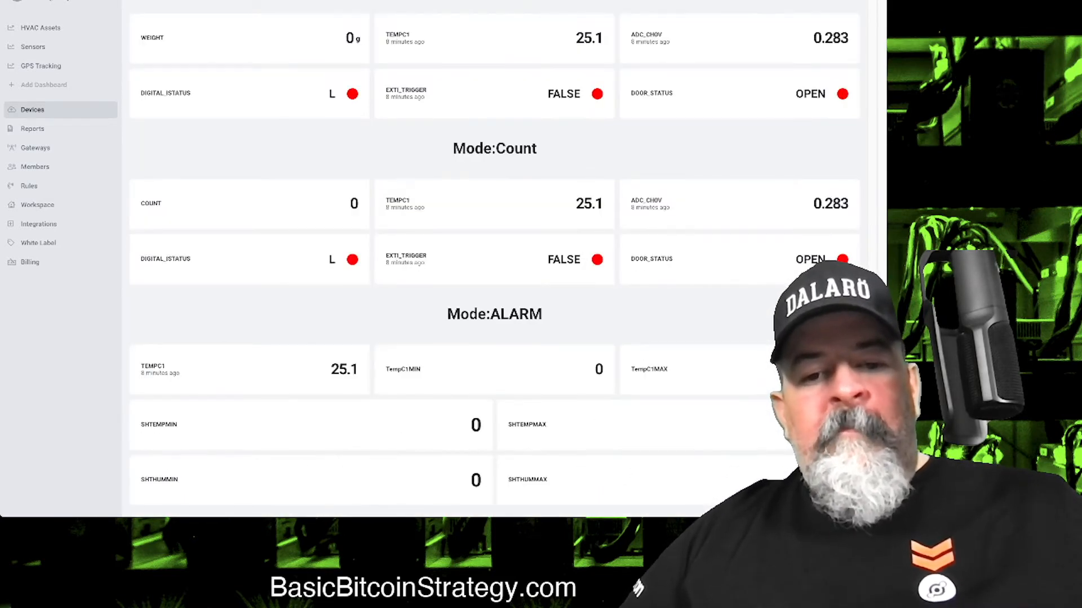
pyautogui.scroll(15, 494, 257)
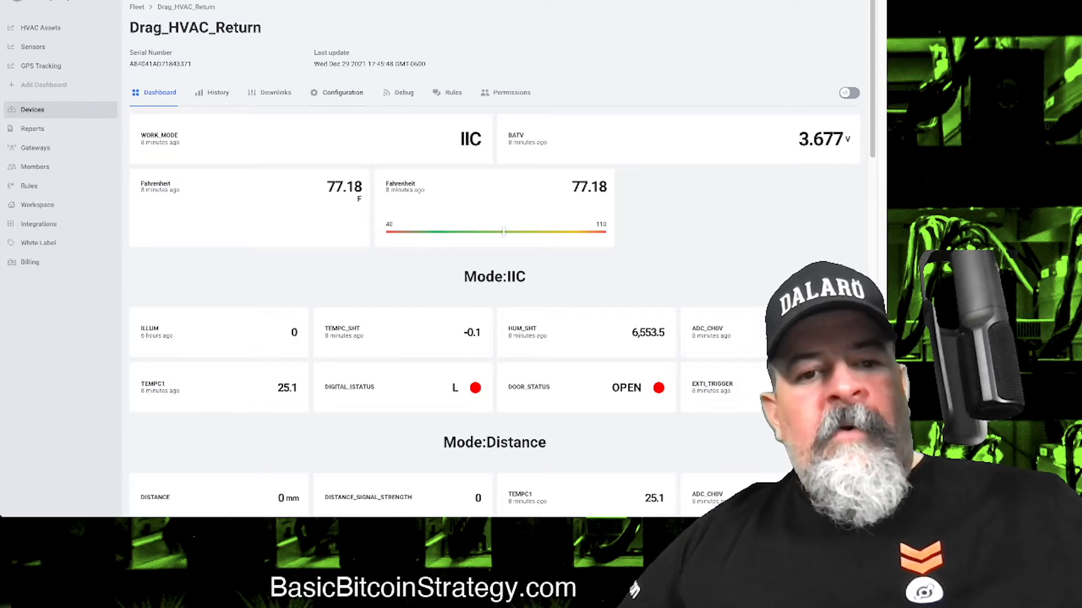
# Examine Drag_HVAC_Return's configuration, including its fields and payload decoder code, and return to its dashboard.
pyautogui.click(343, 92)
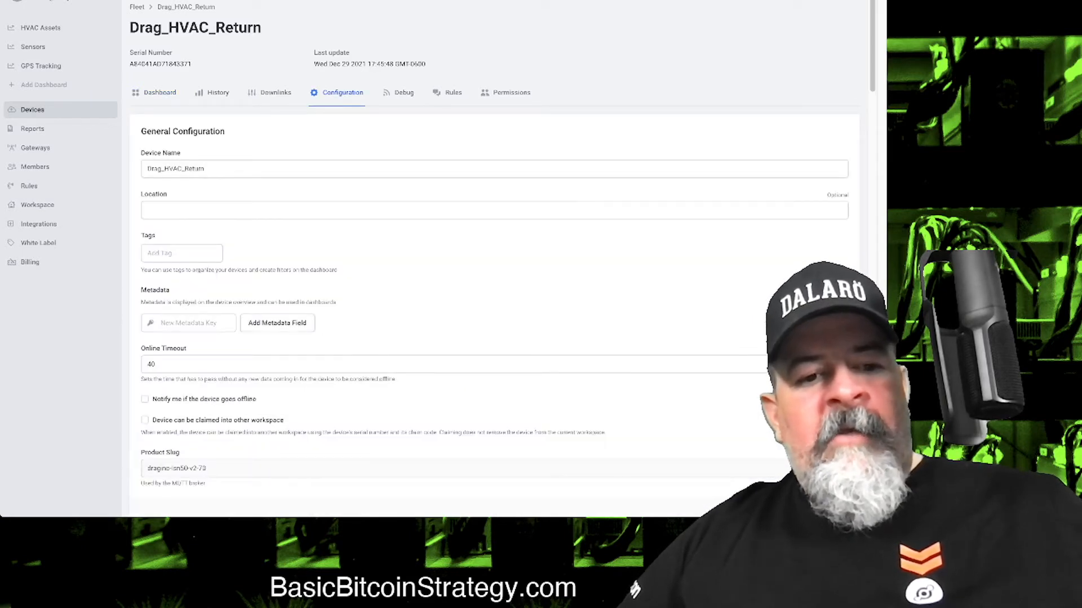
pyautogui.scroll(-12, 494, 259)
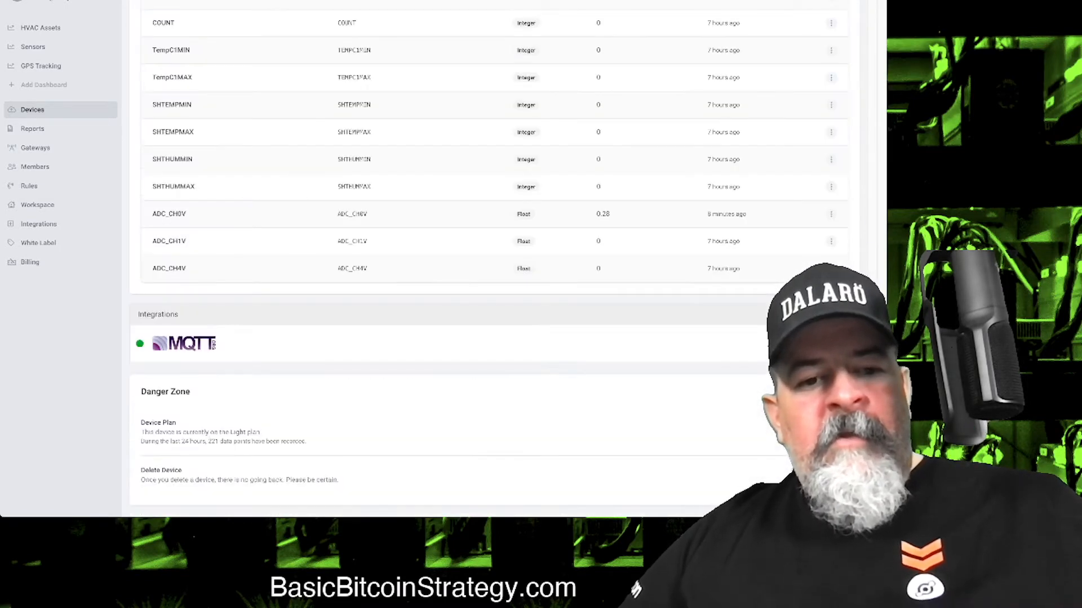
pyautogui.scroll(1, 489, 259)
pyautogui.scroll(2, 489, 259)
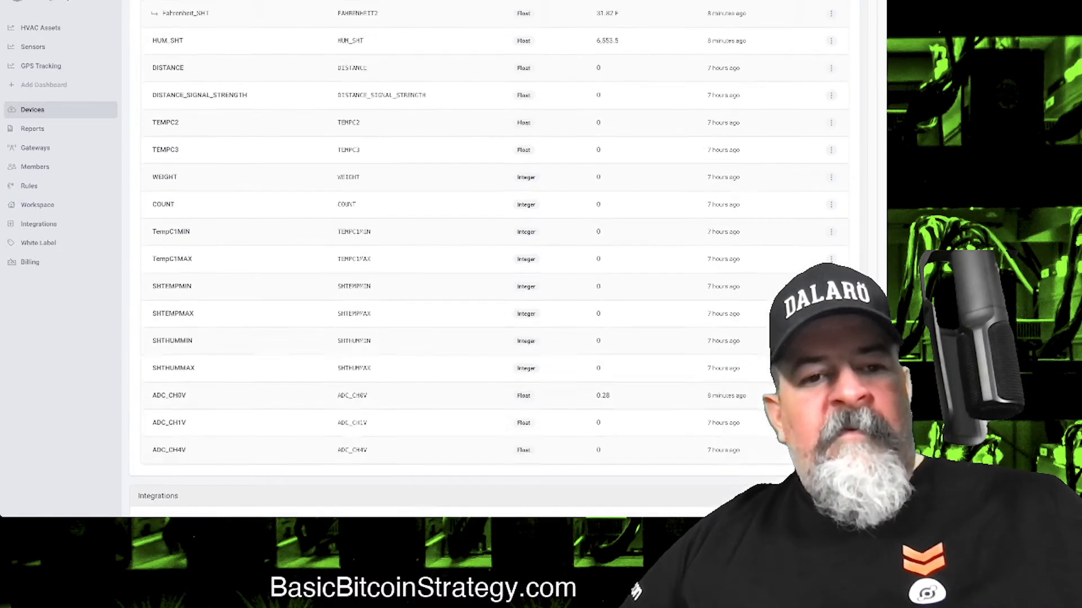
pyautogui.scroll(3, 489, 260)
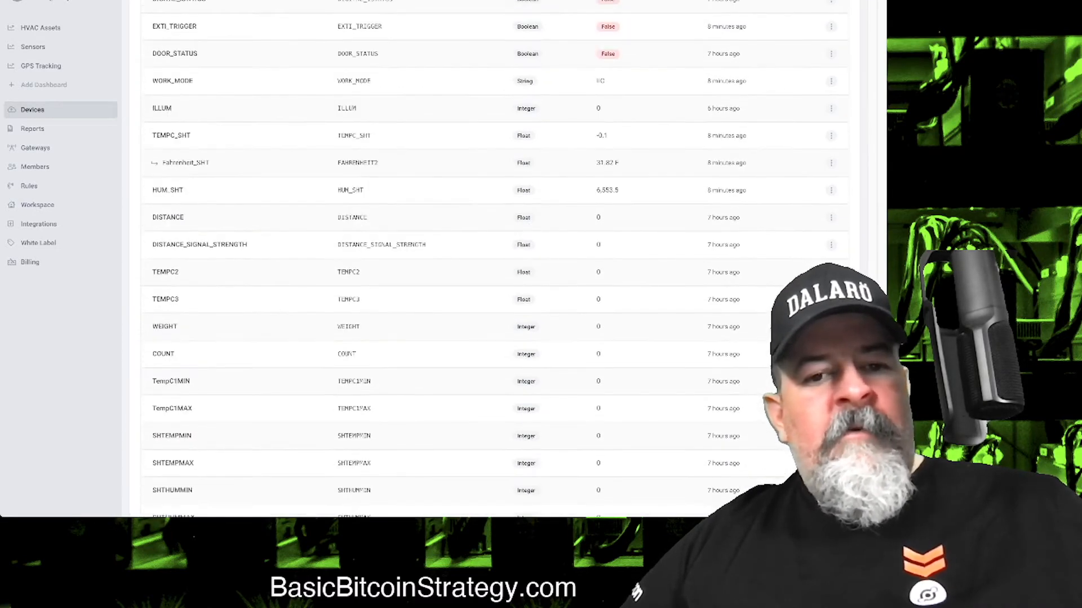
pyautogui.scroll(1, 489, 259)
pyautogui.scroll(4, 489, 259)
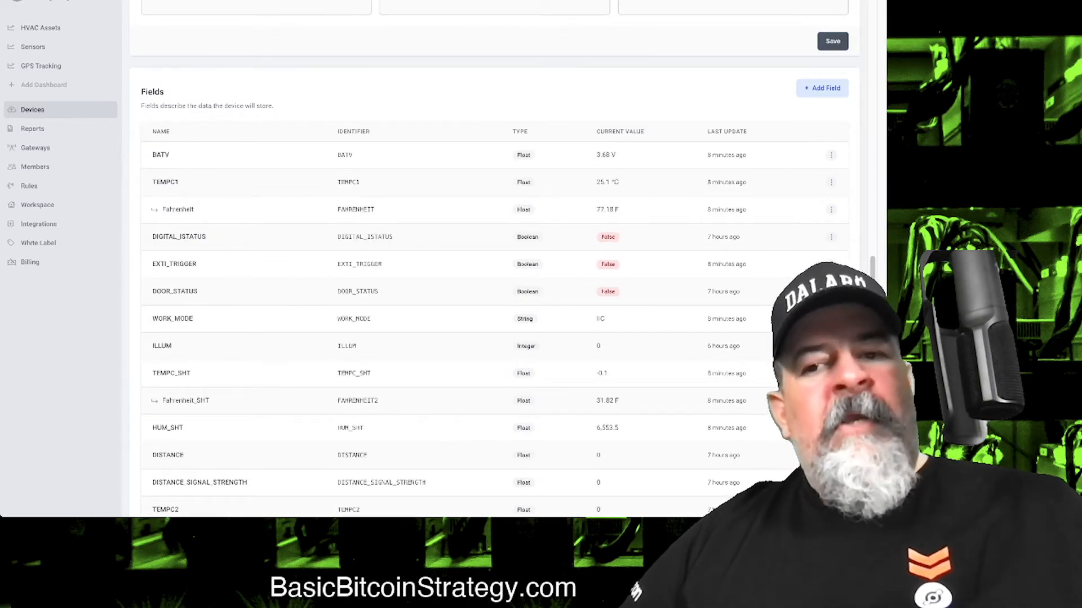
pyautogui.scroll(10, 489, 259)
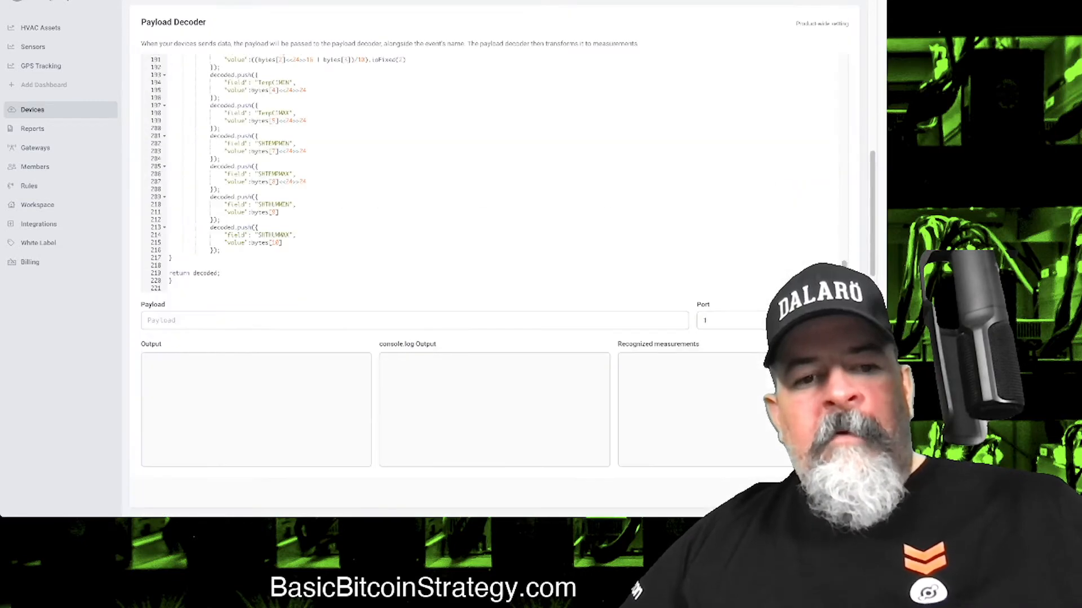
pyautogui.scroll(10, 283, 58)
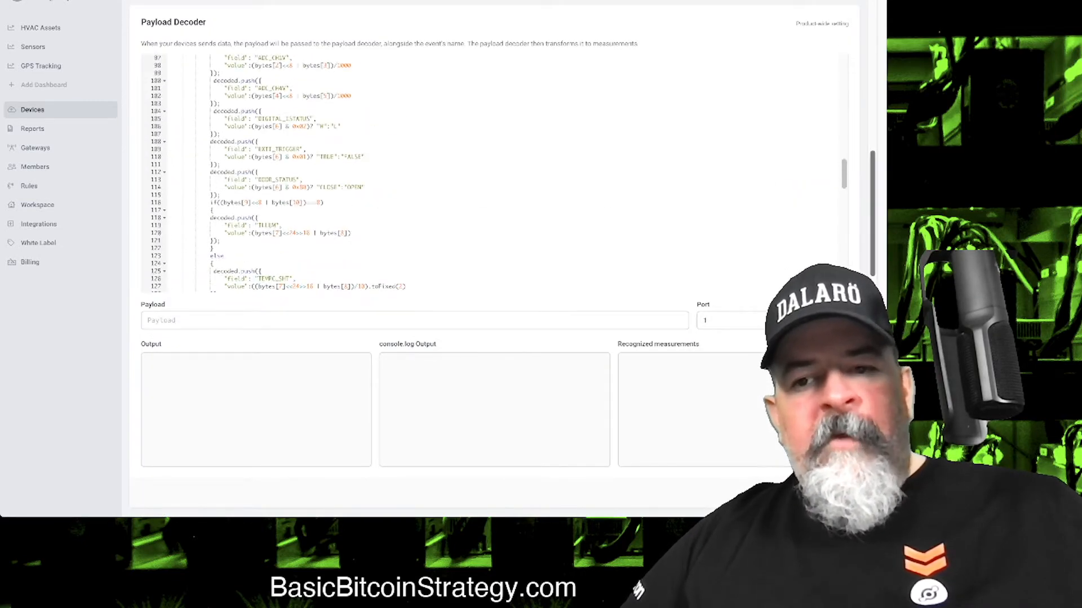
pyautogui.moveTo(872, 213); pyautogui.dragTo(872, 29)
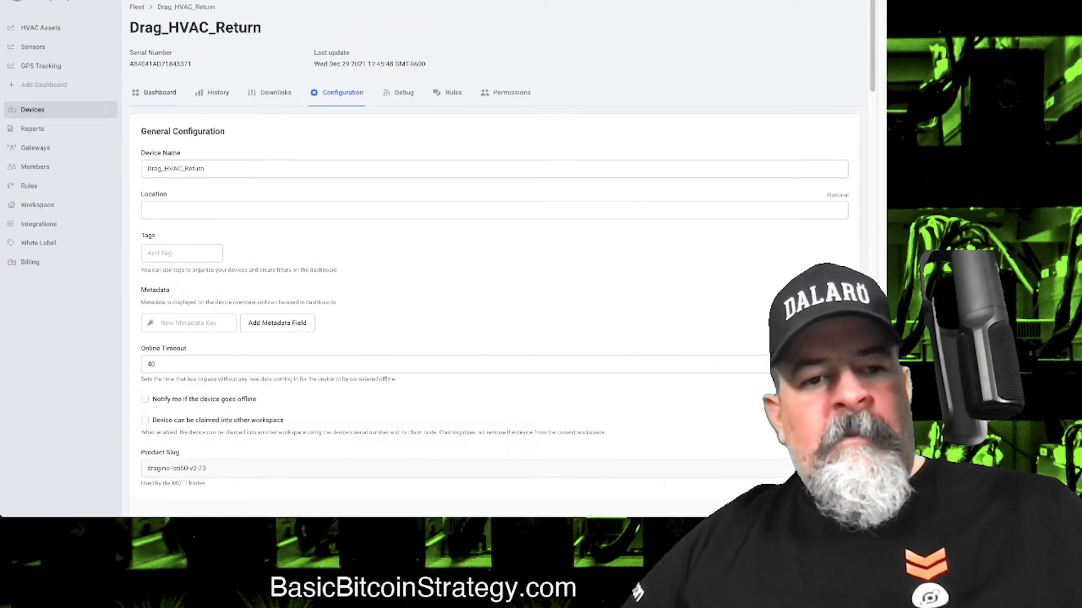
pyautogui.click(159, 92)
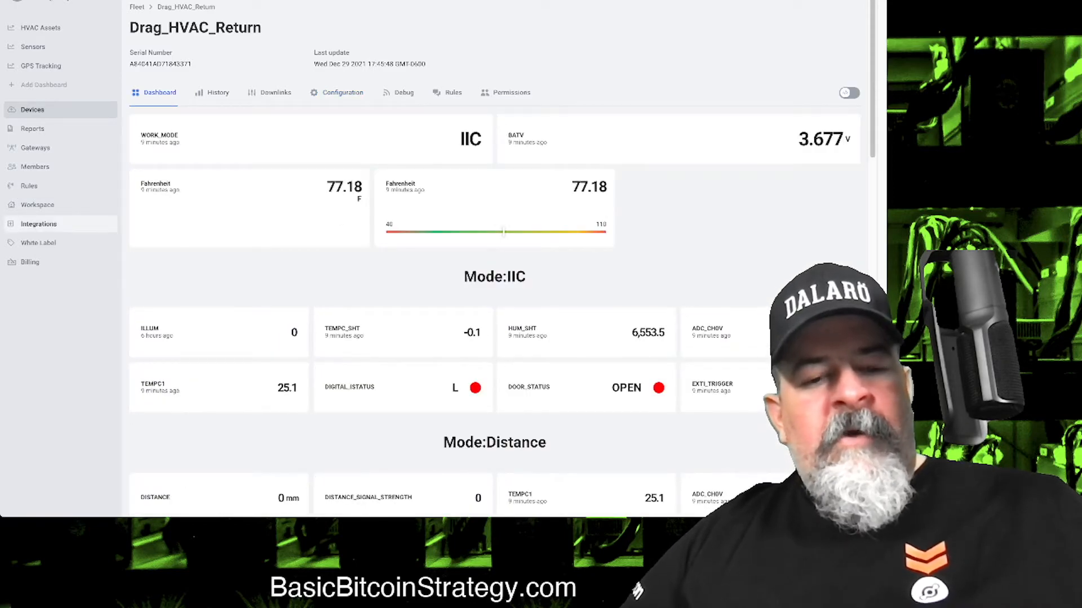
# Return to the Datacake device list, then switch to Helium Console to check Dry Cooler 2's status and packet activity.
pyautogui.click(32, 110)
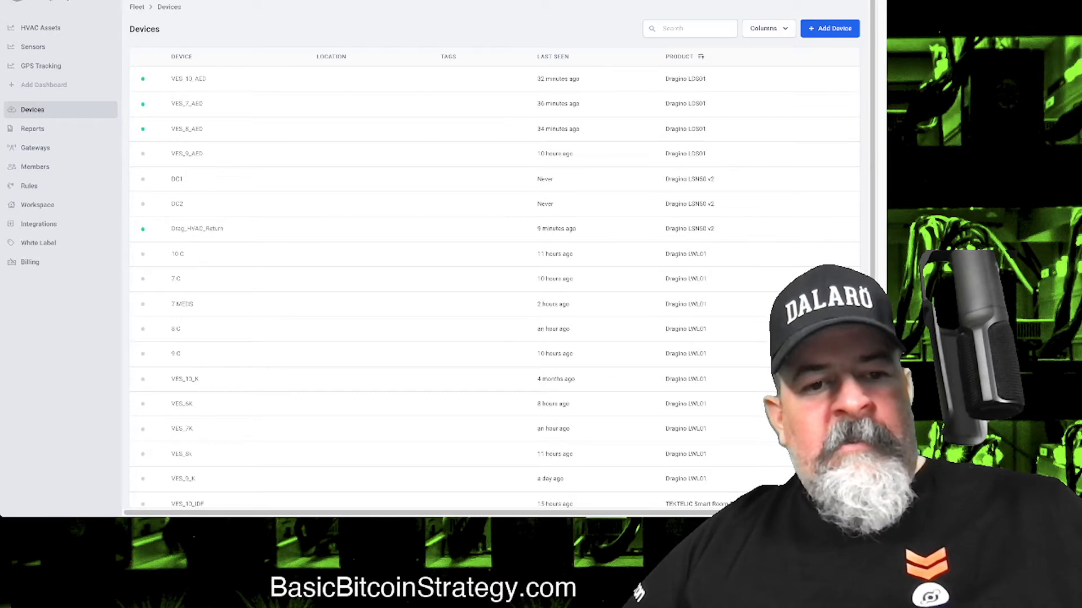
pyautogui.click(197, 228)
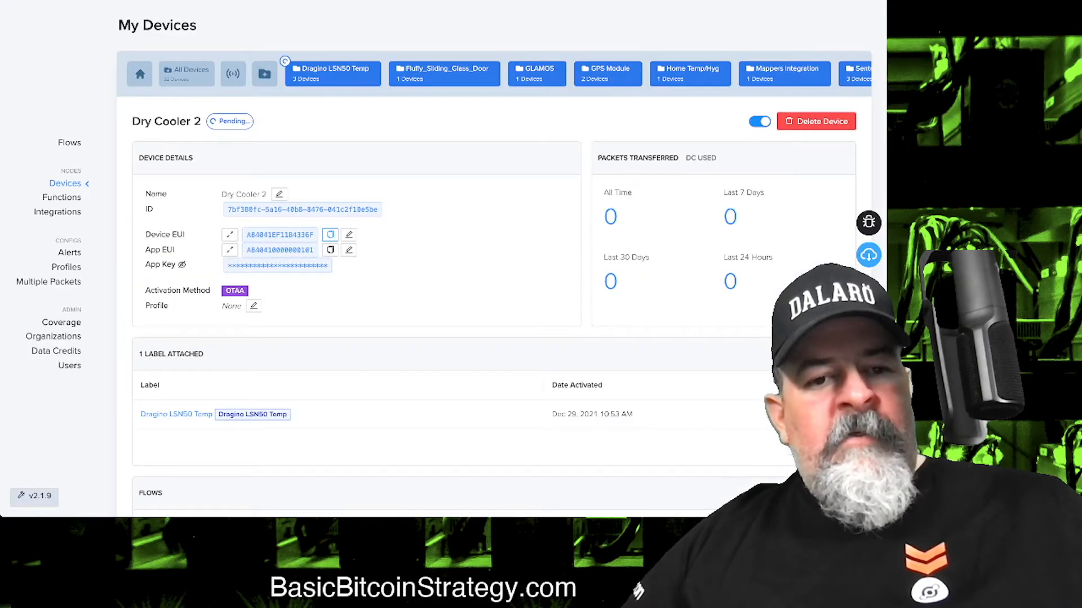
pyautogui.moveTo(230, 122)
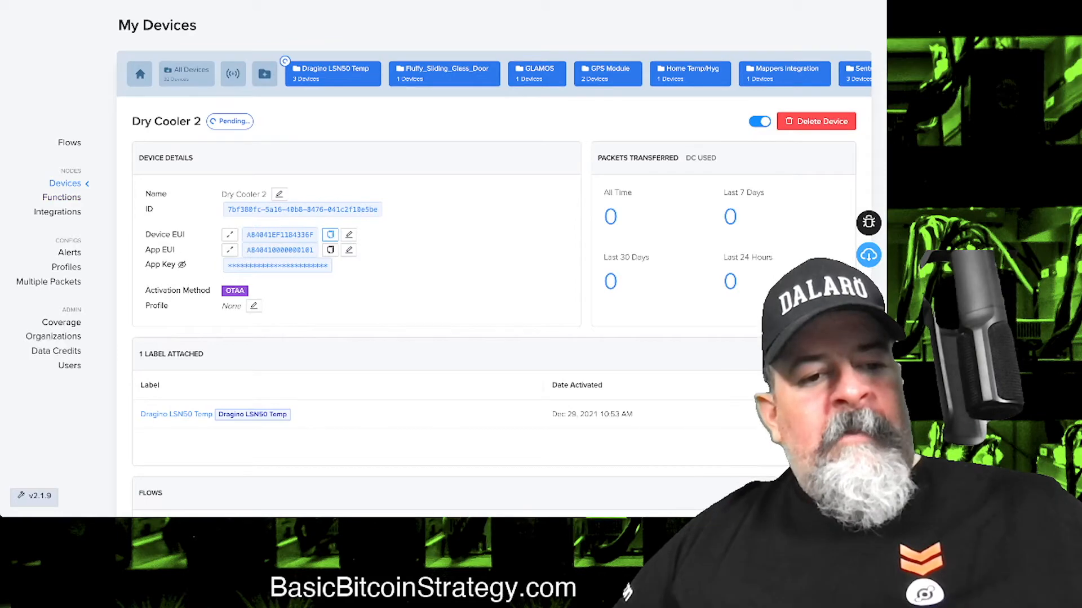
# Open Dry Cooler 1 from the Helium Console device list and view its packet transfers in debug mode.
pyautogui.click(65, 184)
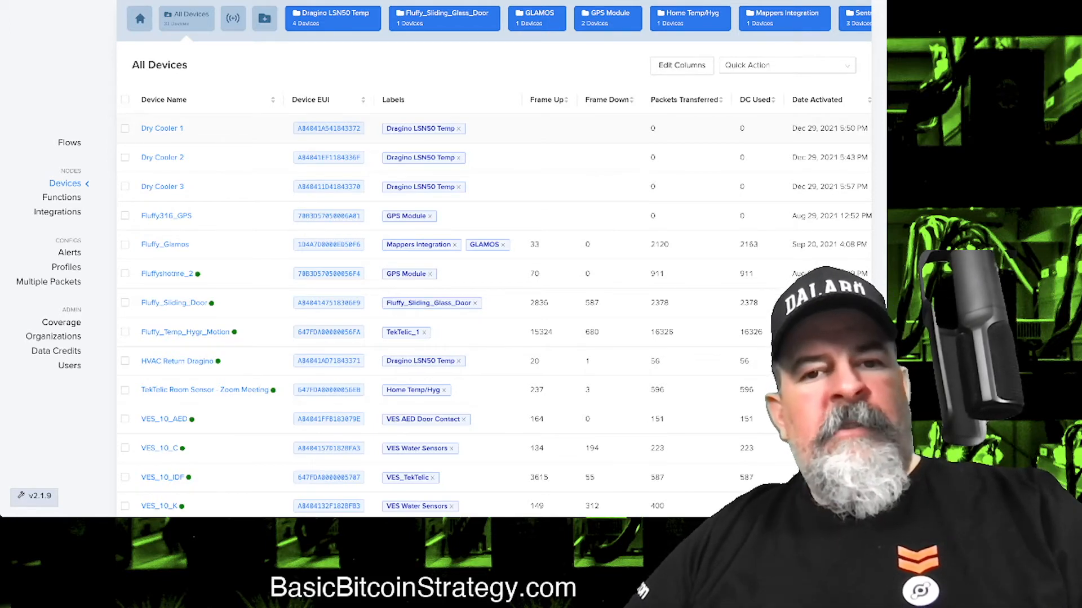
pyautogui.click(162, 128)
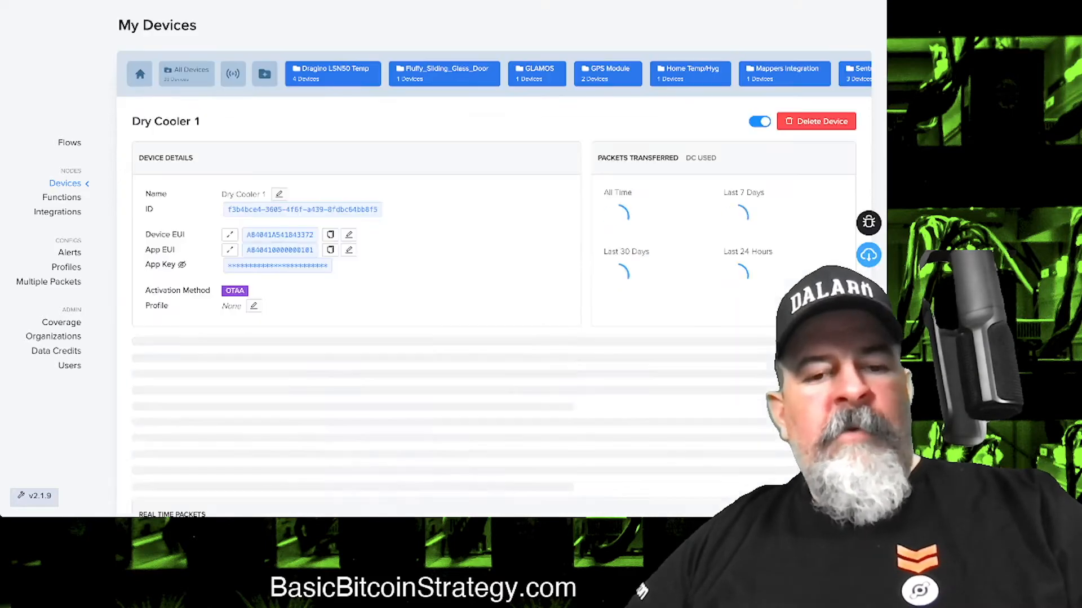
pyautogui.scroll(-1, 493, 304)
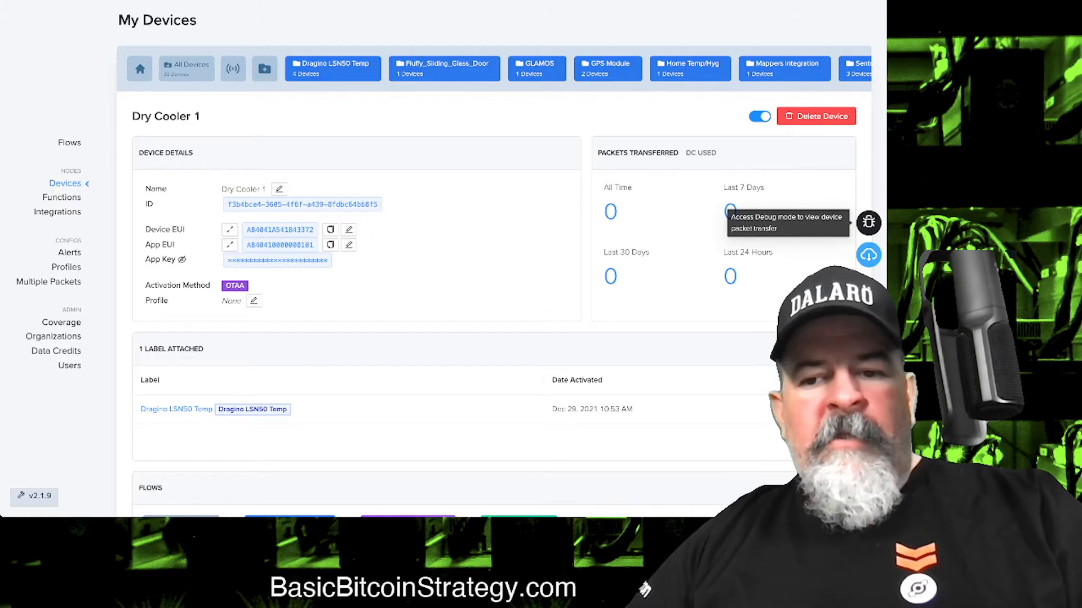
pyautogui.click(868, 222)
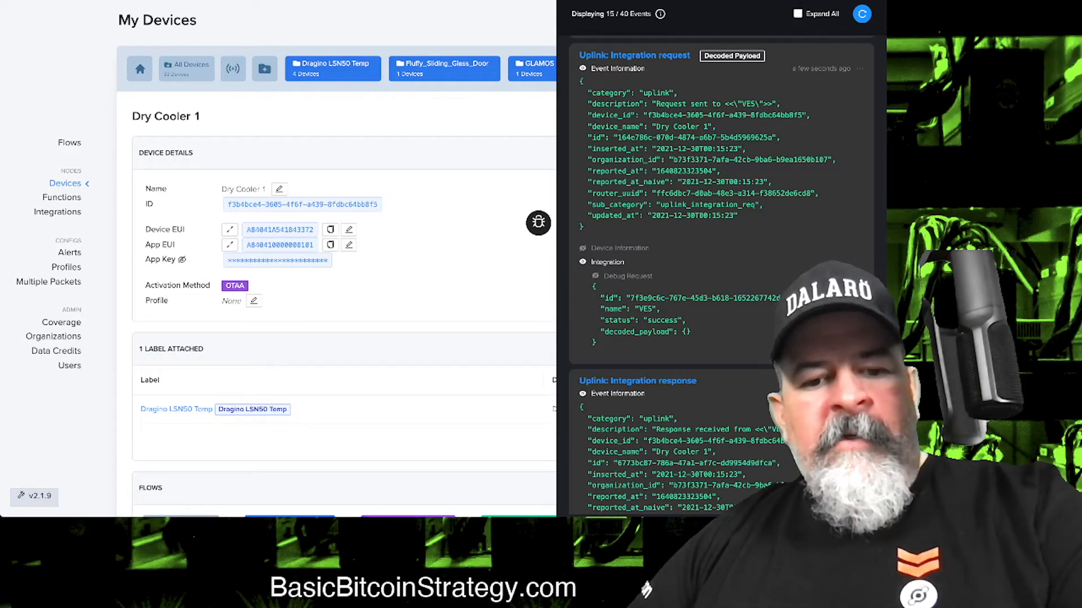
# Inspect the integration messages of Dry Cooler 1's latest uplink in the event log, then collapse the entry and leave debug mode.
pyautogui.scroll(-10, 337, 262)
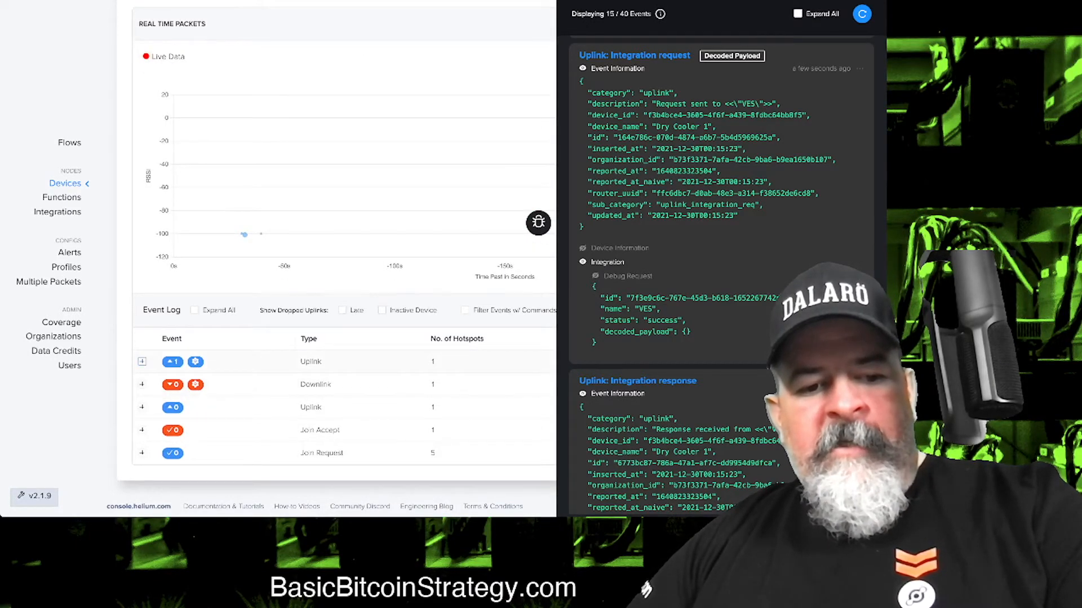
pyautogui.click(142, 361)
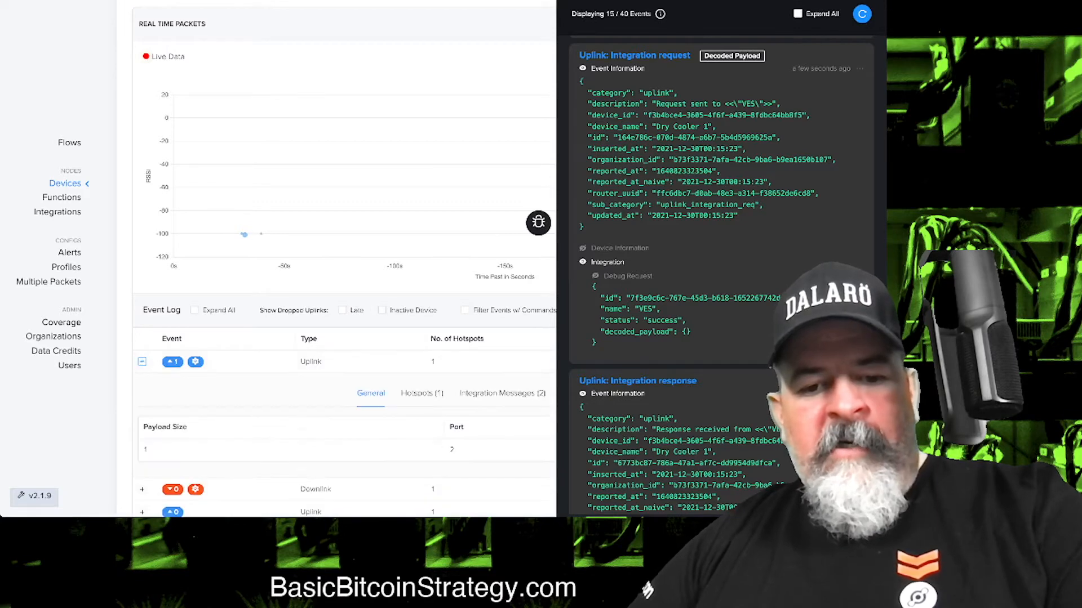
pyautogui.click(502, 393)
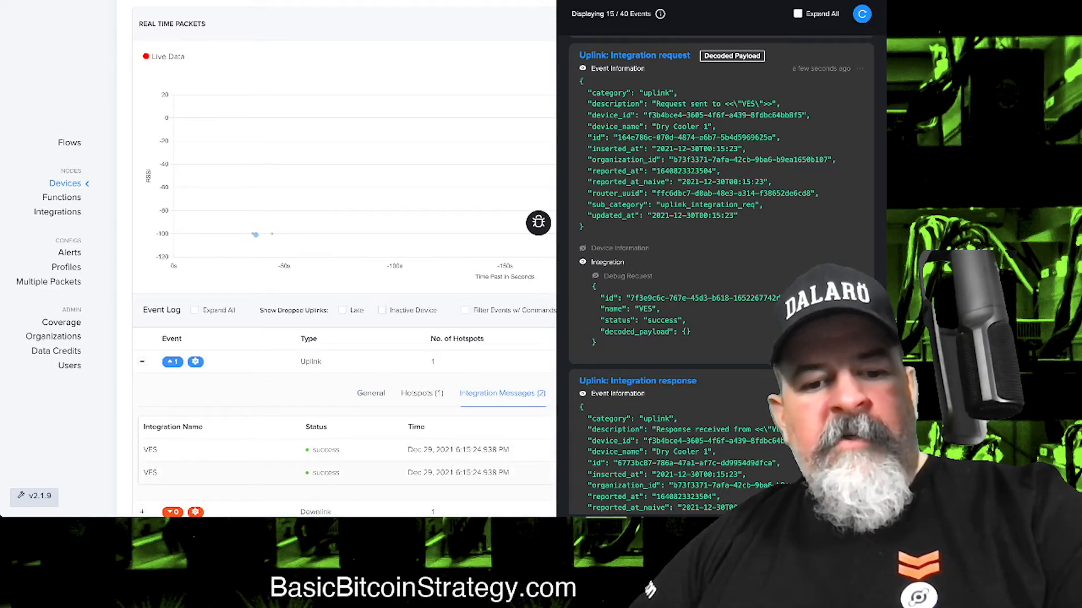
pyautogui.click(142, 361)
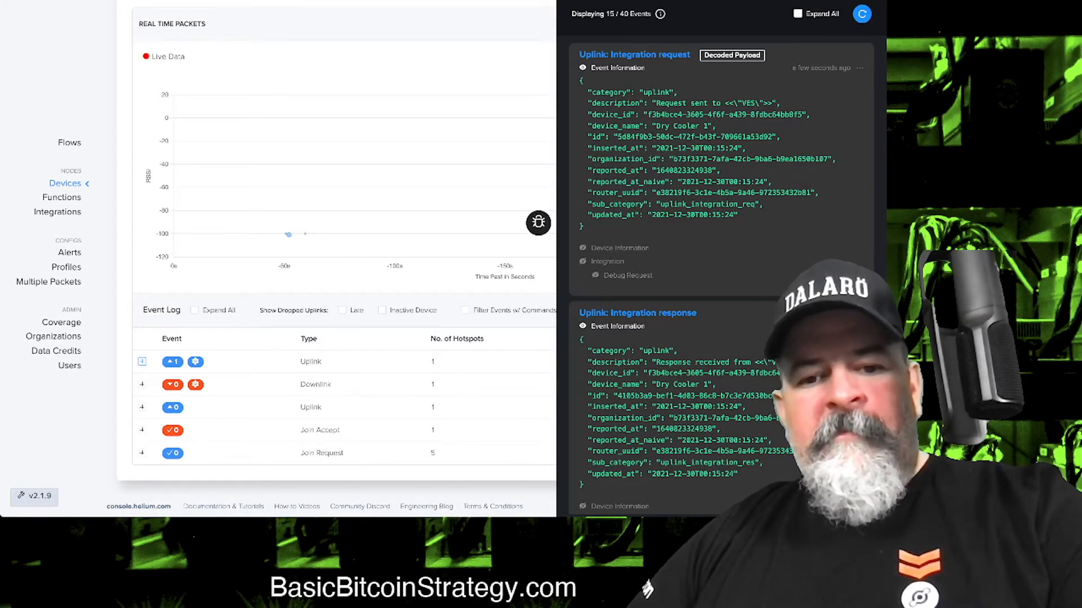
pyautogui.click(538, 222)
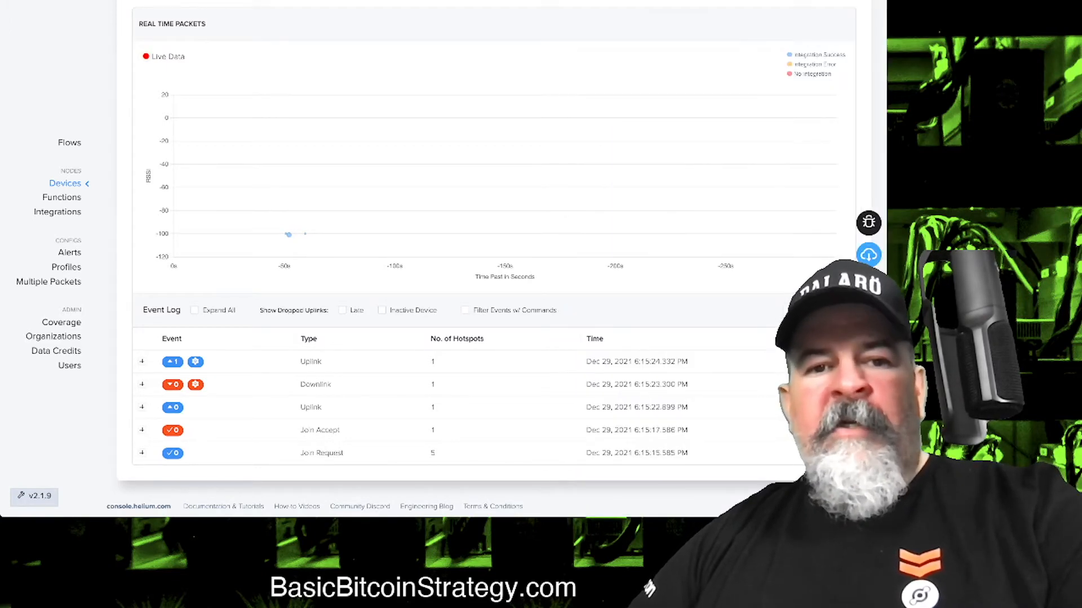
# Switch to Datacake, look over the DC1 dashboard's readings and mode sections, and open the device's debug log.
pyautogui.hotkey('ctrl', 'Tab')
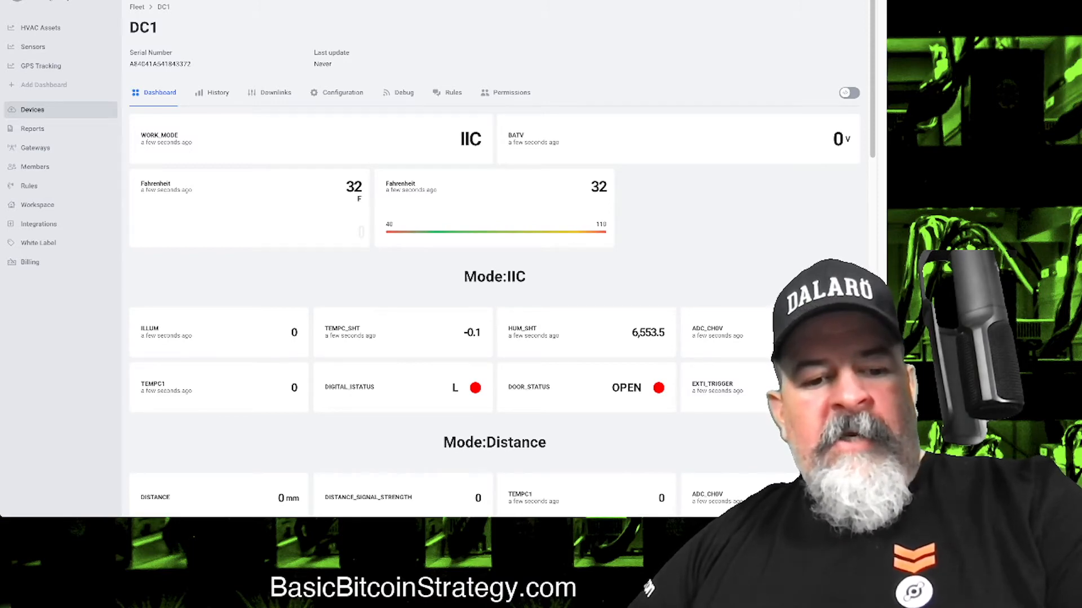
pyautogui.scroll(-6, 494, 253)
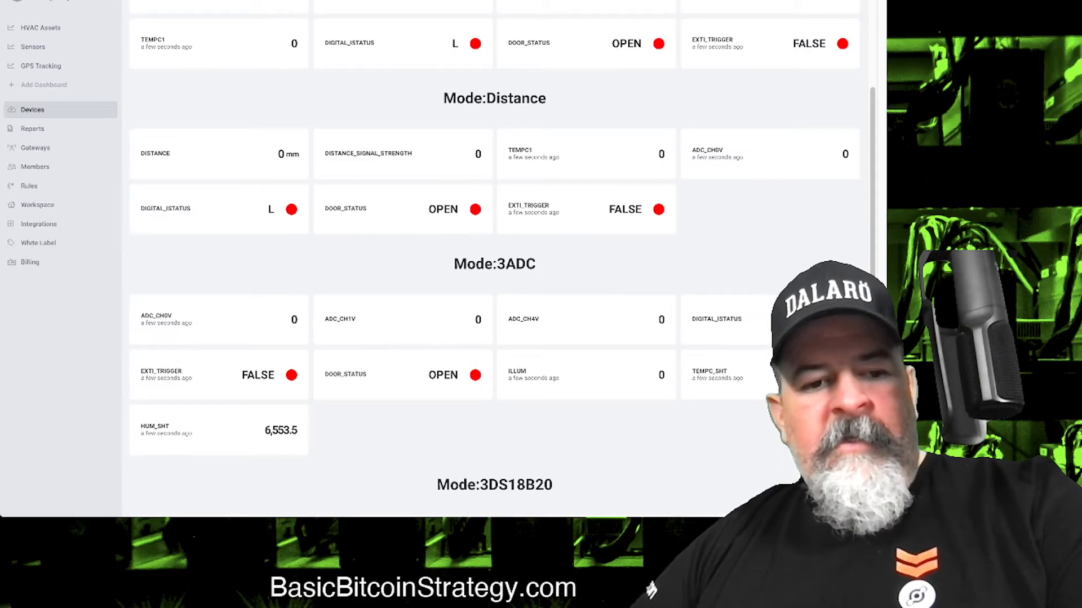
pyautogui.scroll(5, 495, 254)
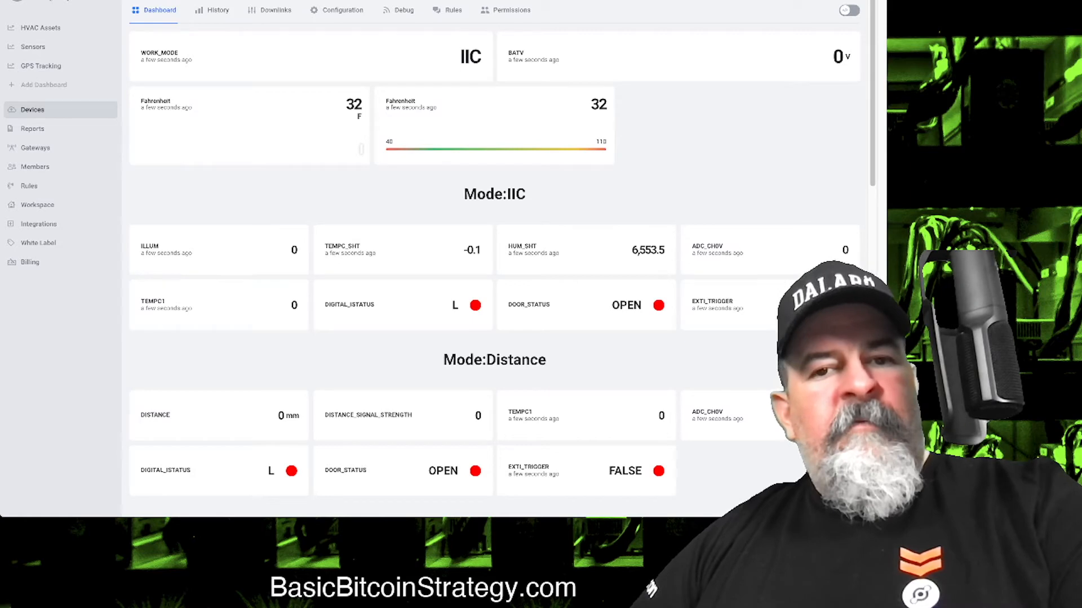
pyautogui.scroll(-2, 338, 146)
pyautogui.scroll(3, 338, 147)
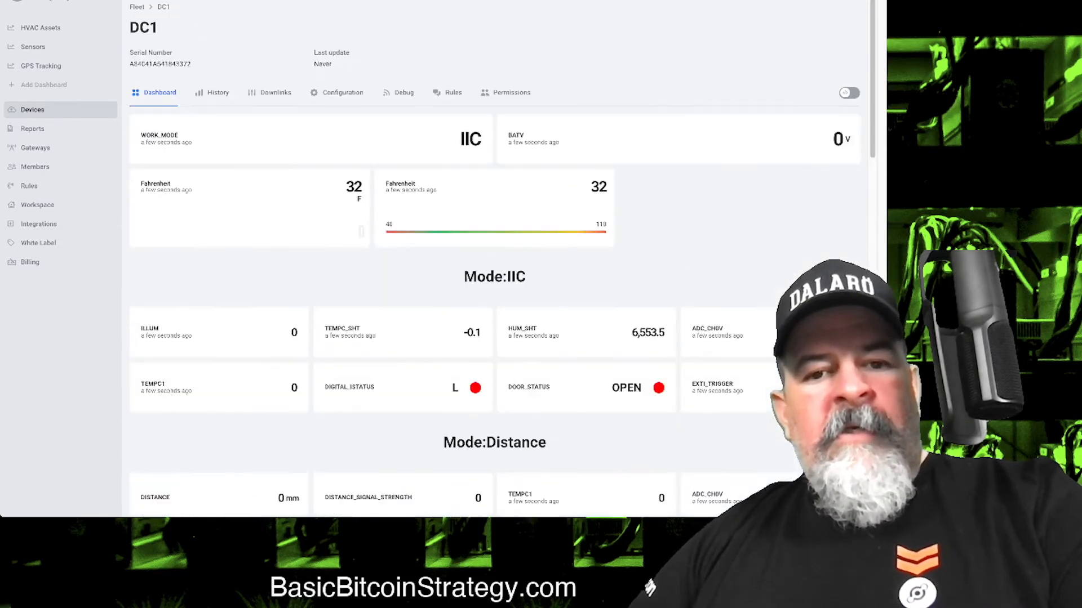
pyautogui.click(399, 93)
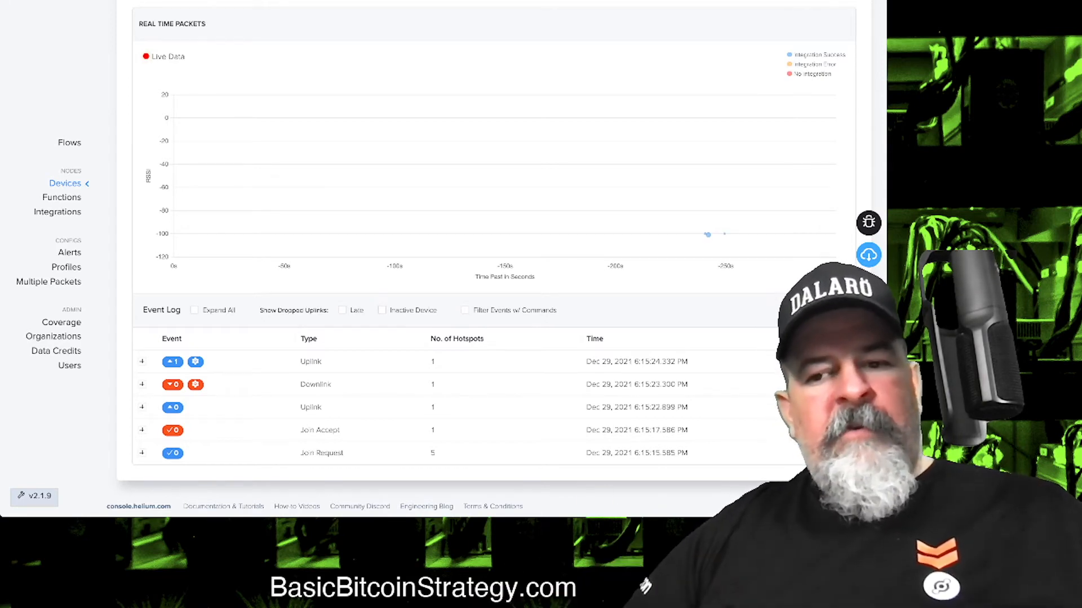
# In Helium Console, queue a downlink for Dry Cooler 1 with First scheduling and the Text payload 0100003C, then close the downlink form.
pyautogui.click(868, 254)
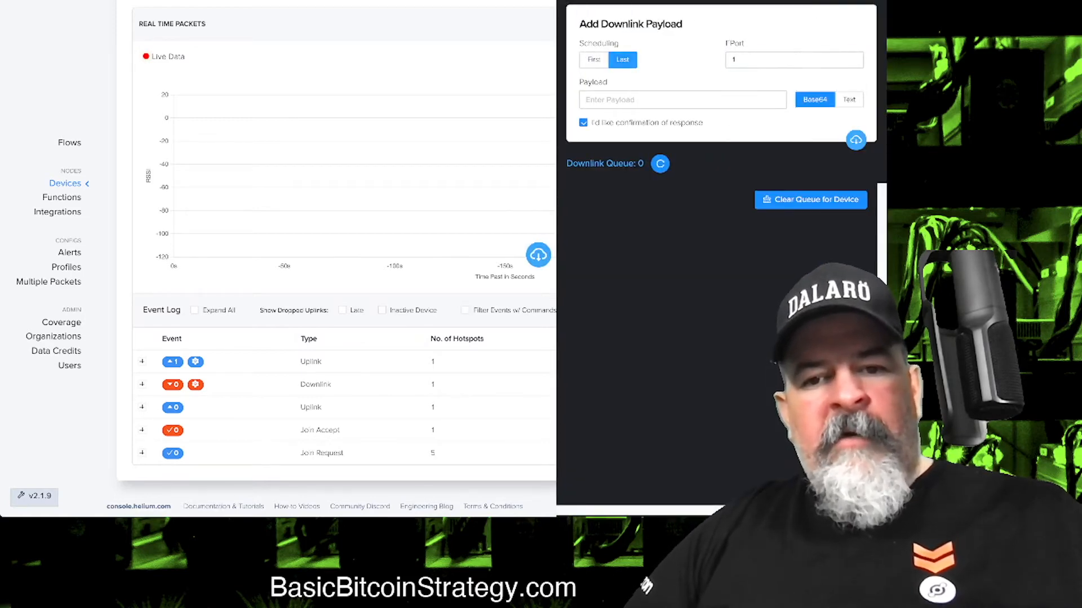
pyautogui.click(593, 59)
pyautogui.click(682, 100)
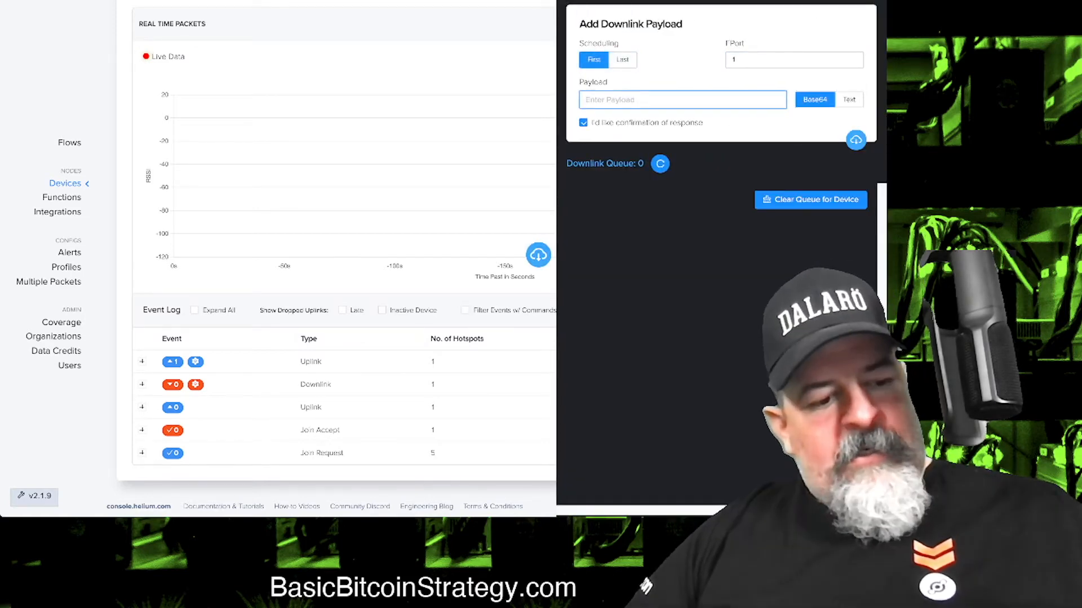
pyautogui.write('c1')
pyautogui.write('oo')
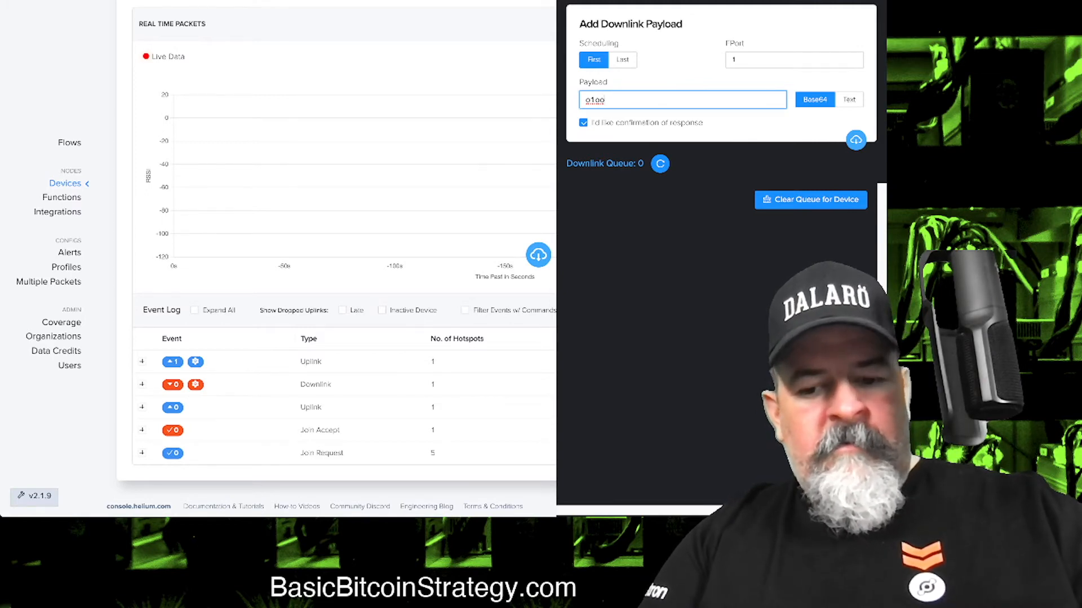
pyautogui.press('BackSpace')
pyautogui.press('BackSpace')
pyautogui.press('BackSpace')
pyautogui.press('BackSpace')
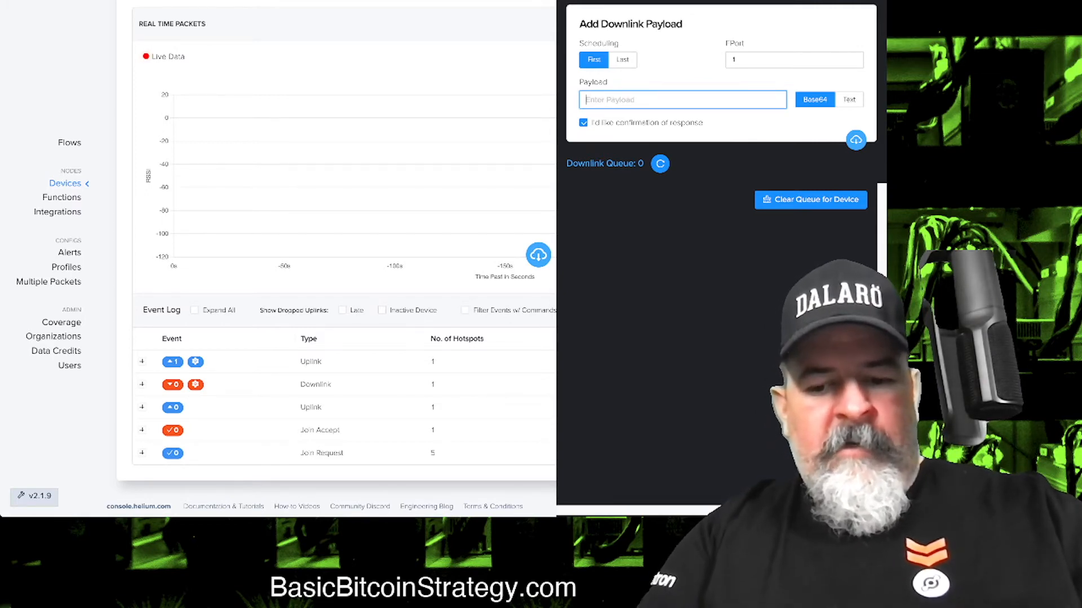
pyautogui.write('01000')
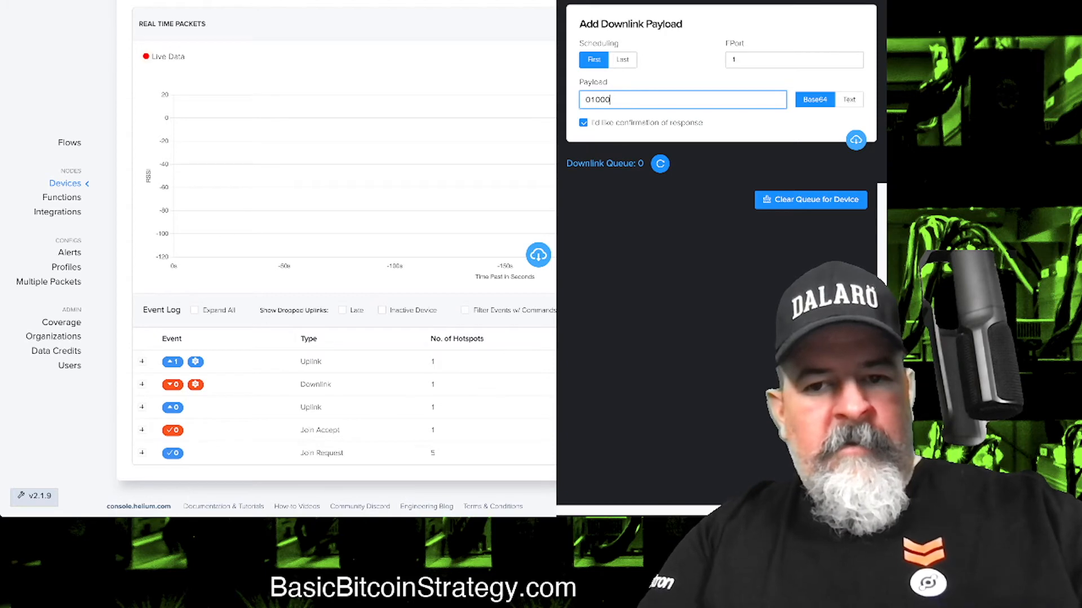
pyautogui.write('03C')
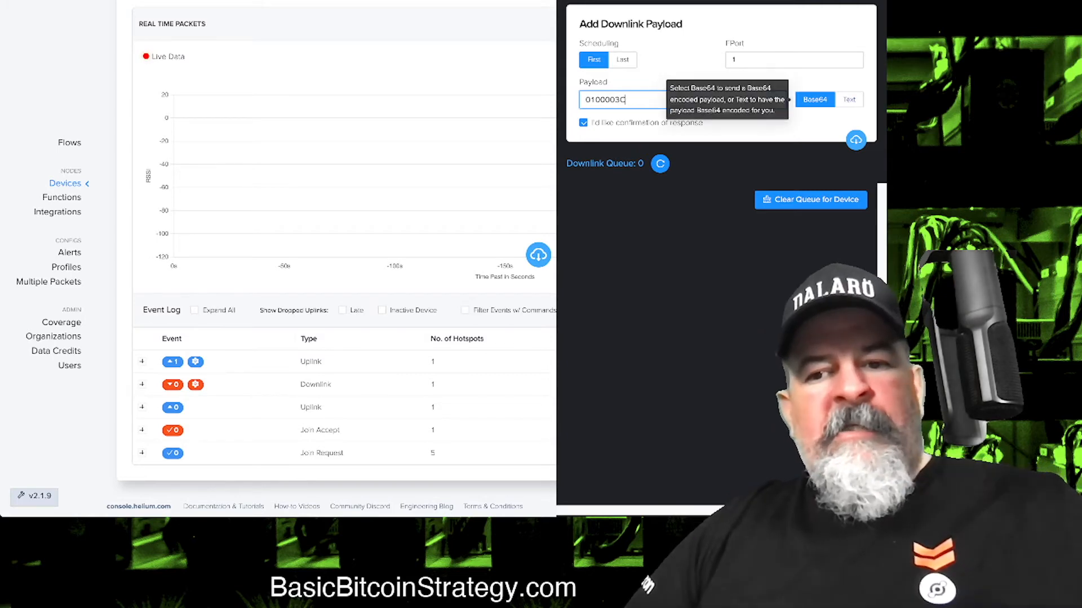
pyautogui.click(849, 99)
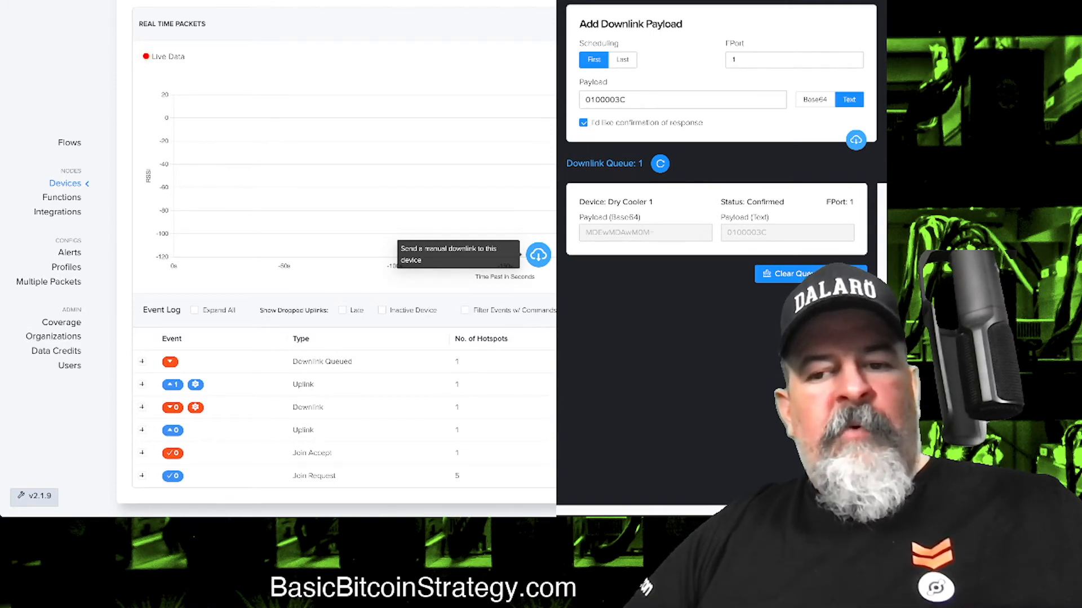
pyautogui.click(538, 254)
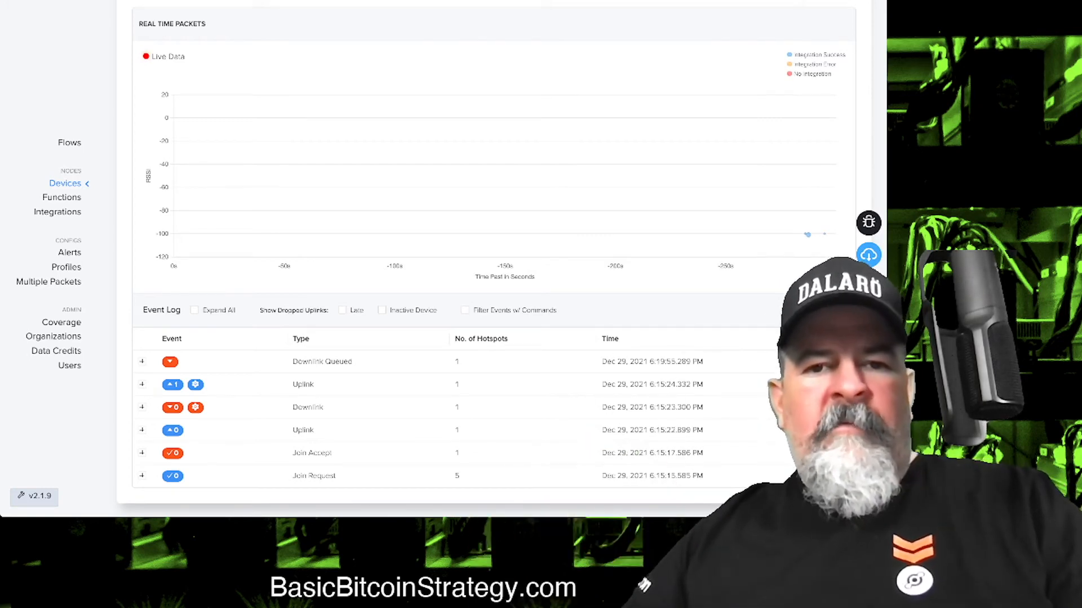
# Open DC1 from the Datacake device list, then switch to Helium Console and view Dry Cooler 1's packet transfers in debug mode.
pyautogui.hotkey('ctrl', 'Tab')
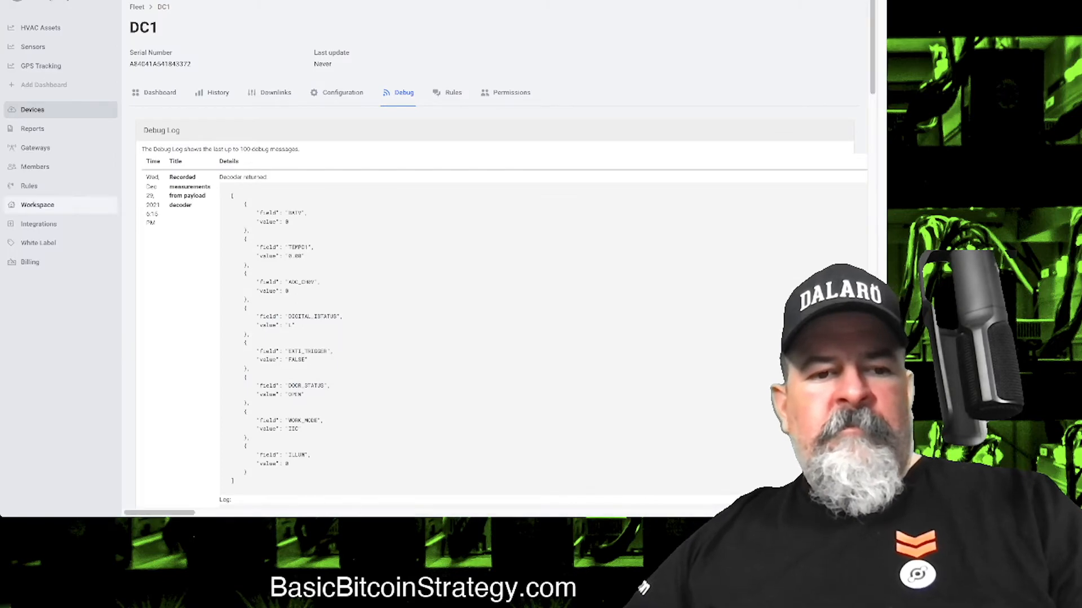
pyautogui.click(32, 109)
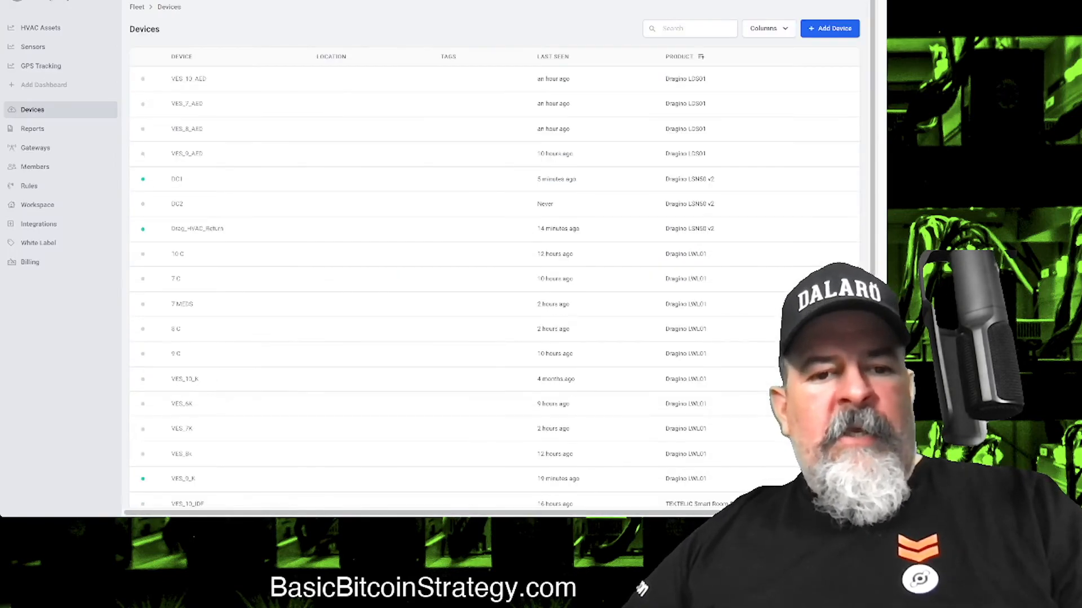
pyautogui.click(177, 179)
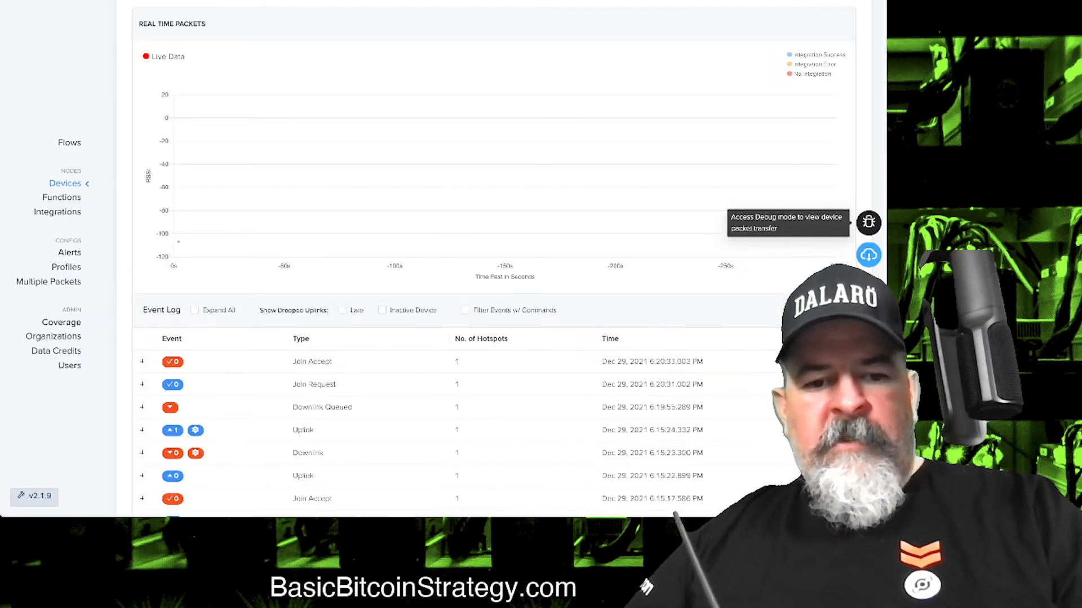
pyautogui.click(868, 223)
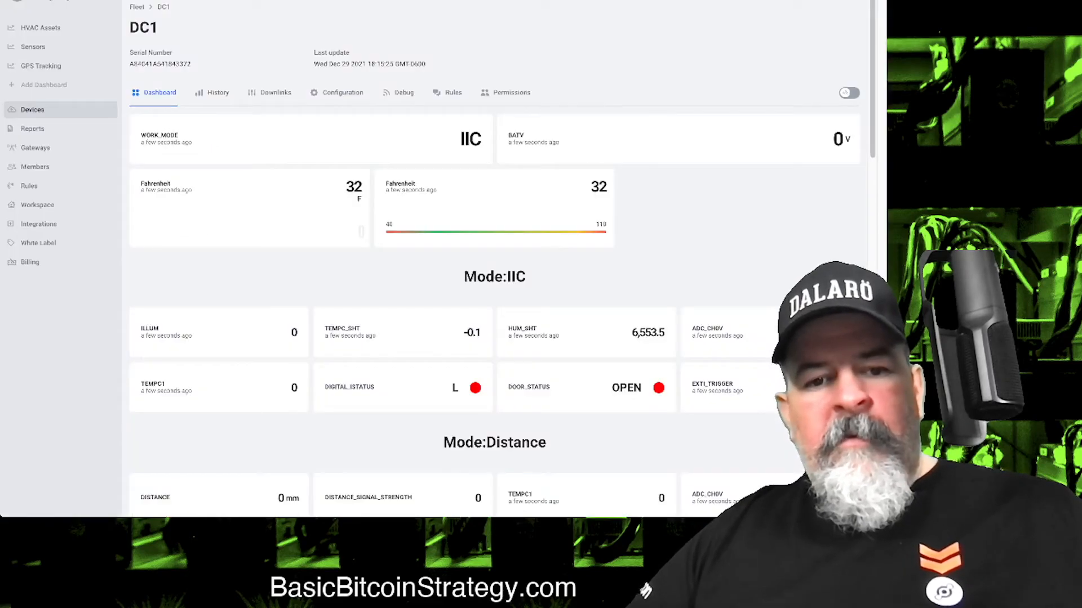
# Check DC1's last-seen time in the Datacake device list, revisit its dashboard for updated readings, and return to the list.
pyautogui.hotkey('alt', 'Left')
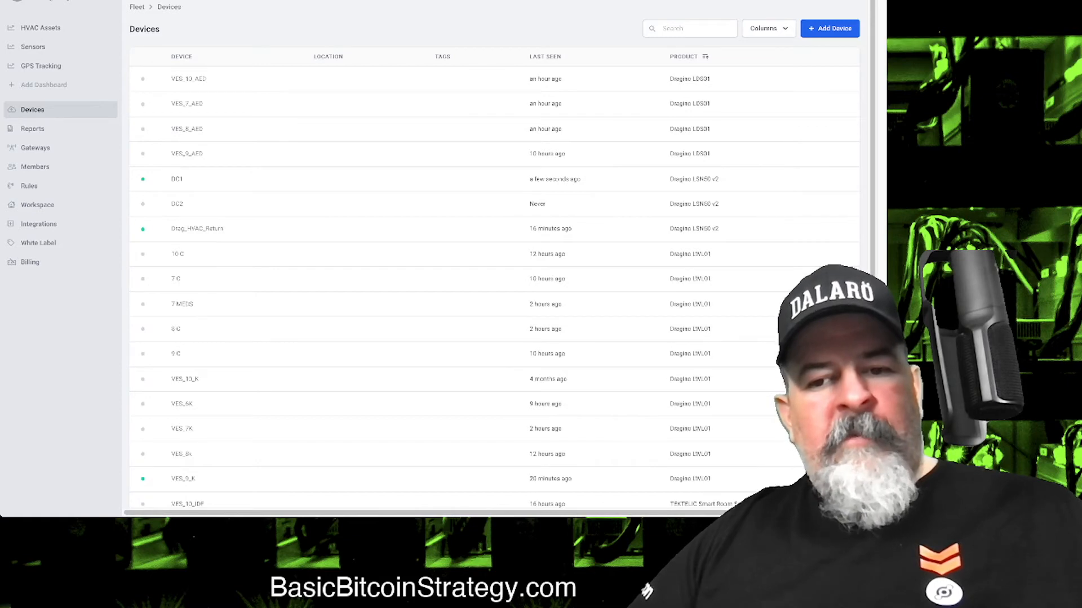
pyautogui.hotkey('alt', 'Right')
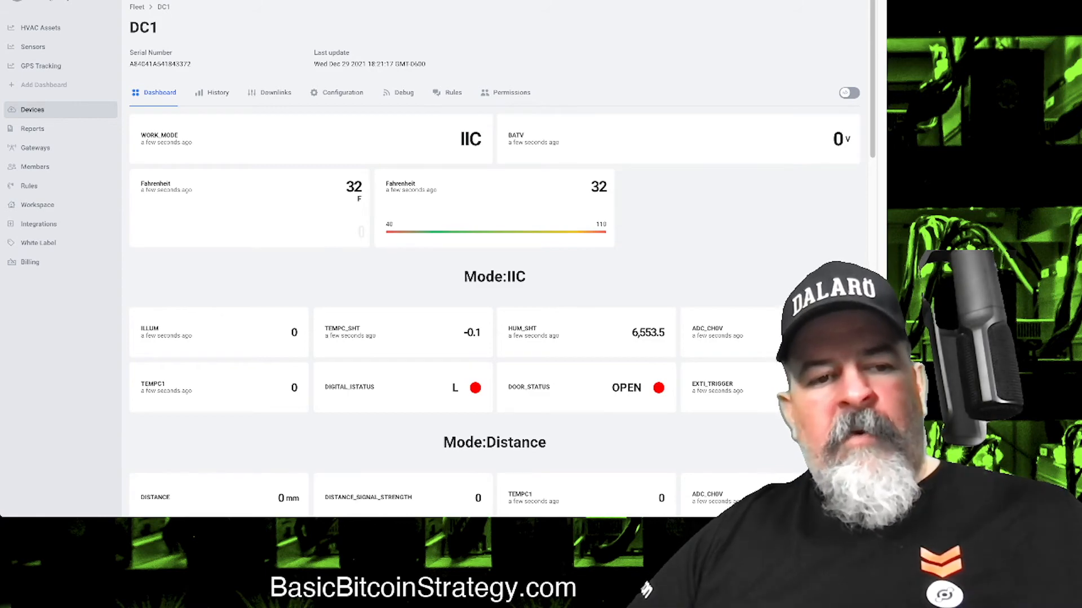
pyautogui.click(32, 109)
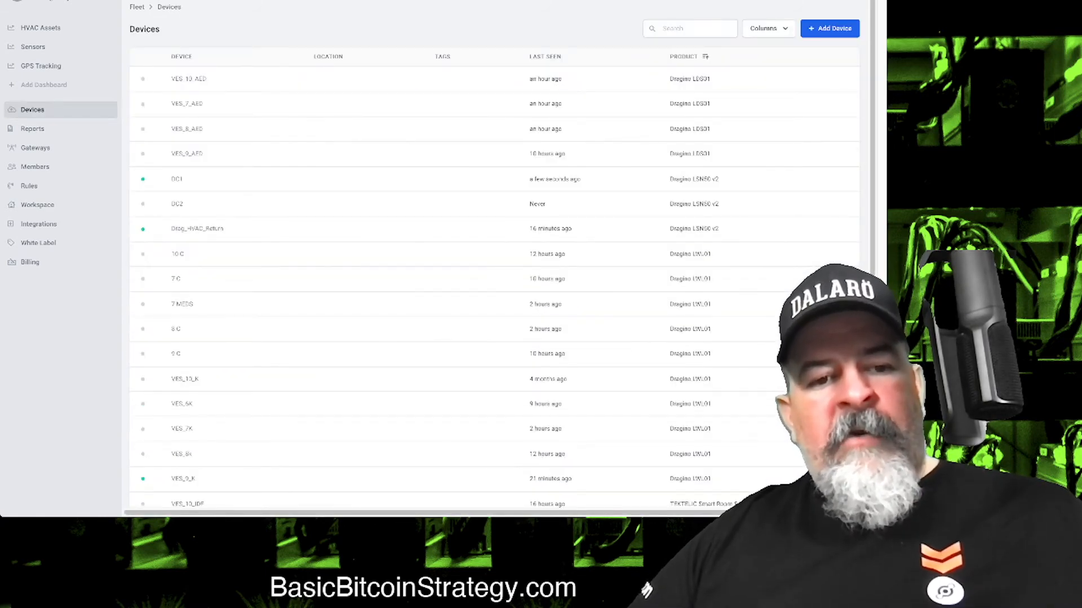
# Open Drag_HVAC_Return and examine the decoder output, recorded measurements and timestamps in its debug log.
pyautogui.click(198, 228)
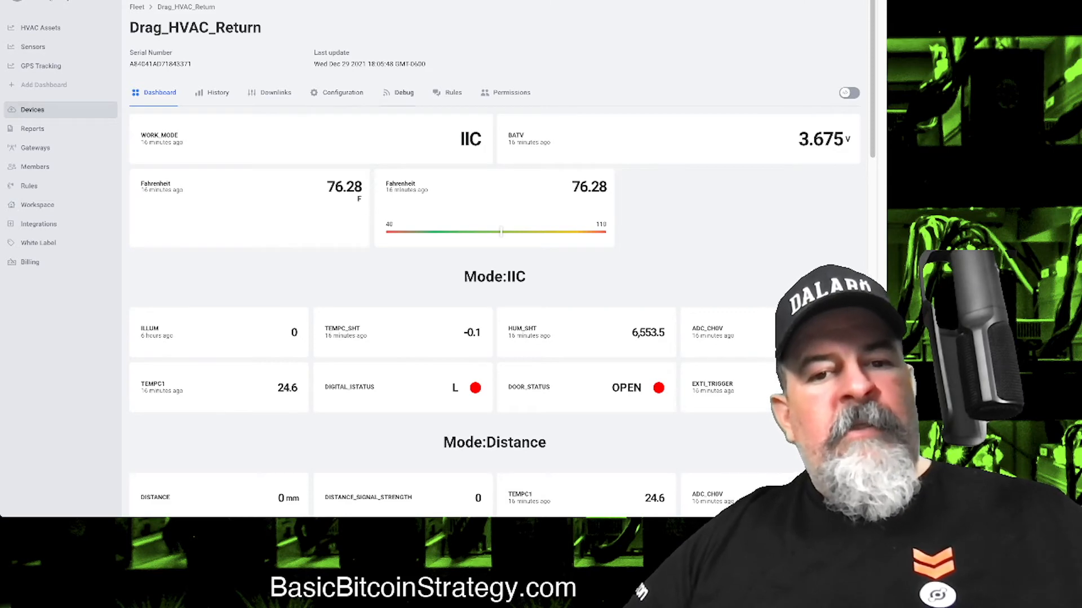
pyautogui.click(403, 93)
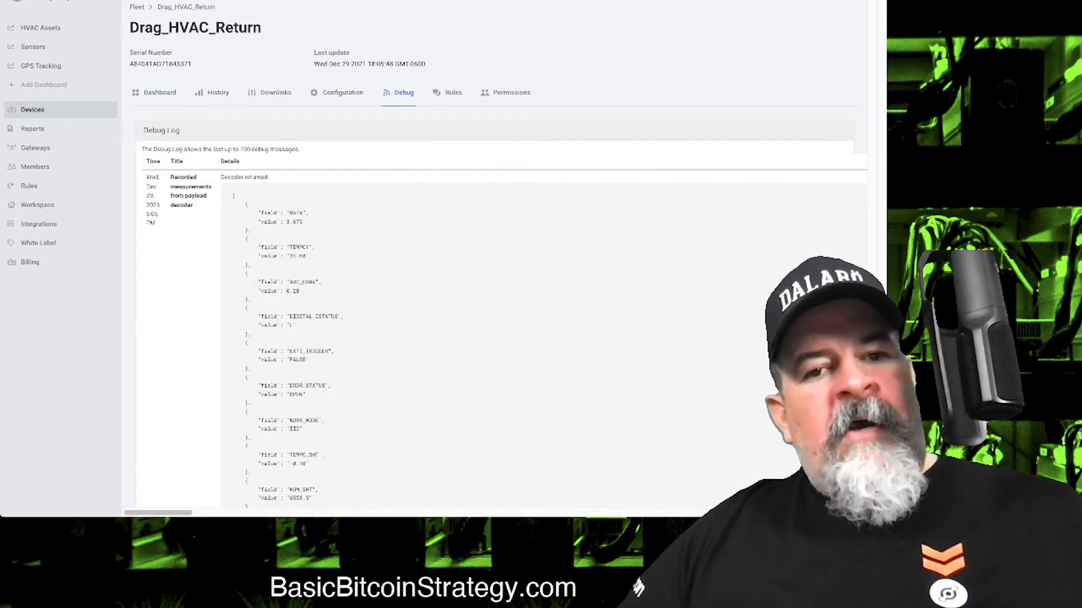
pyautogui.scroll(-9, 502, 338)
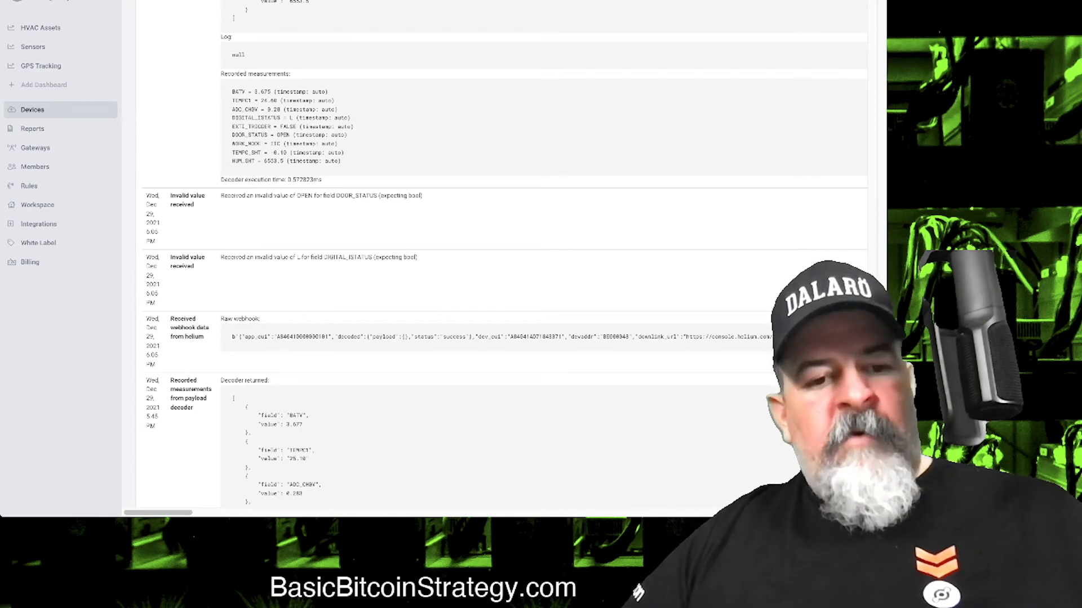
pyautogui.scroll(-1, 502, 254)
pyautogui.scroll(-5, 501, 254)
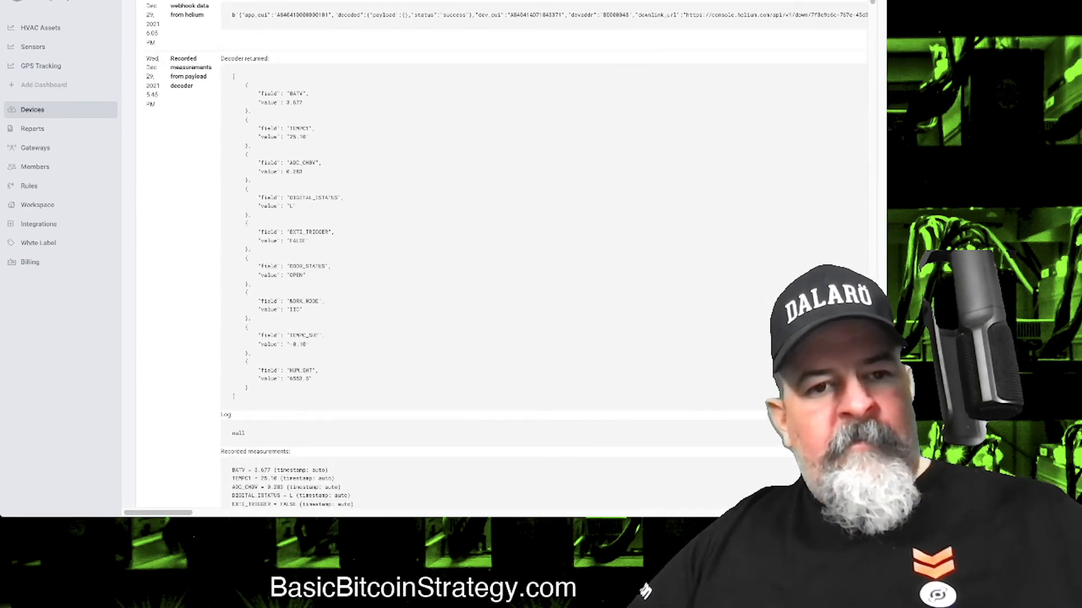
pyautogui.scroll(-8, 501, 254)
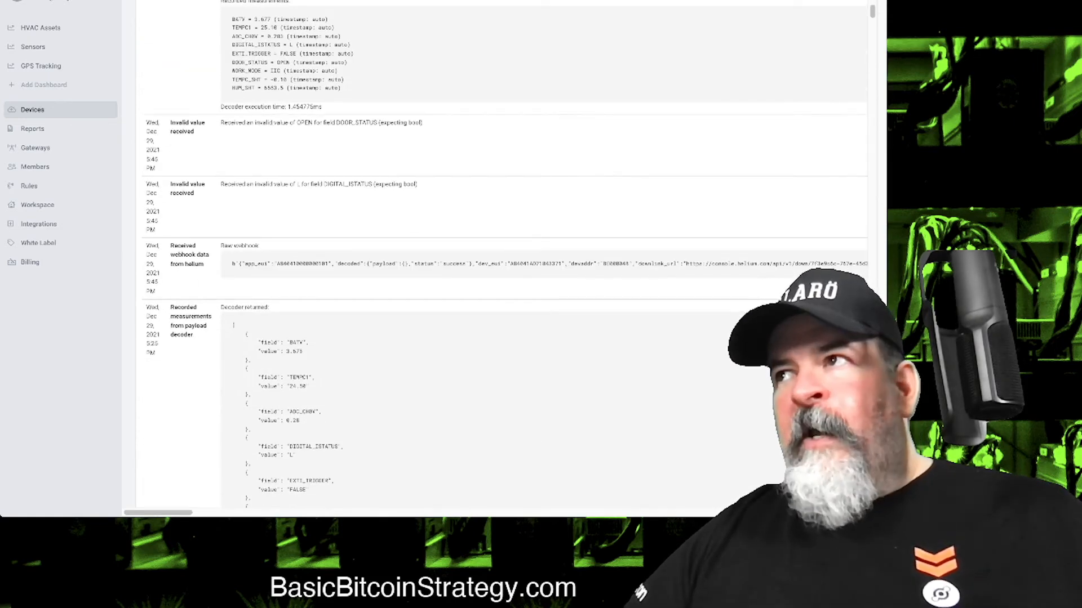
pyautogui.scroll(-1, 501, 253)
pyautogui.scroll(-4, 502, 253)
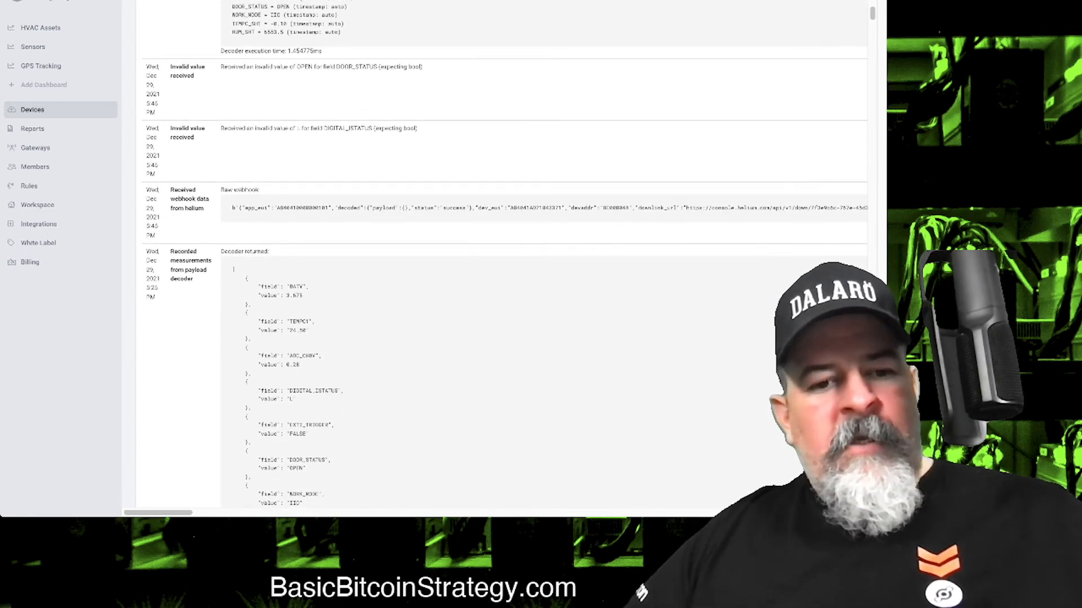
# Compare the timestamps of successive decoder entries in Drag_HVAC_Return's debug log to check the reporting interval, then return to the newest entry.
pyautogui.scroll(-6, 502, 253)
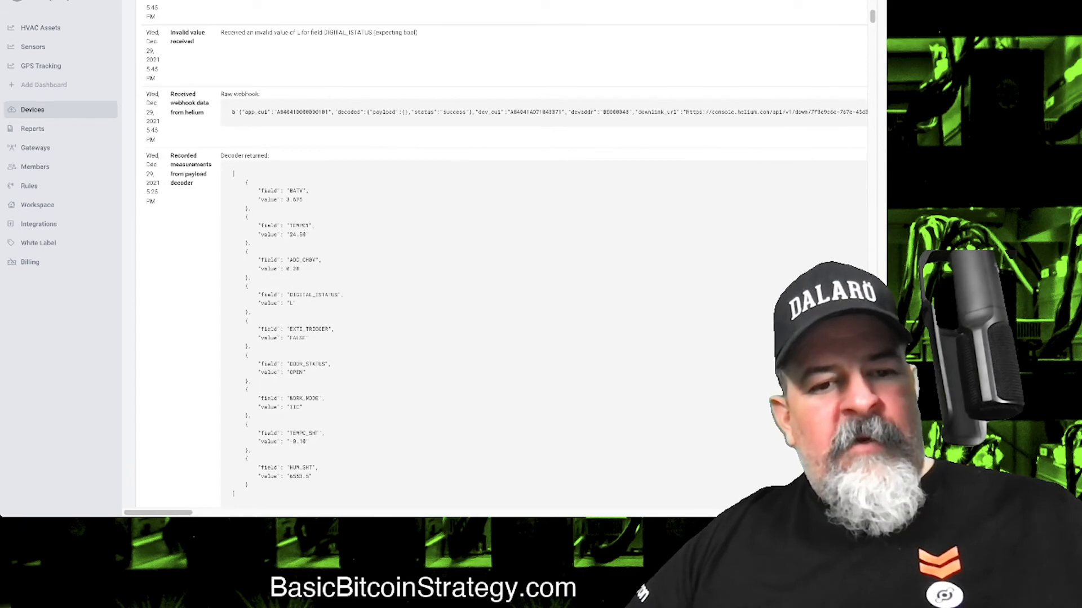
pyautogui.scroll(-10, 501, 254)
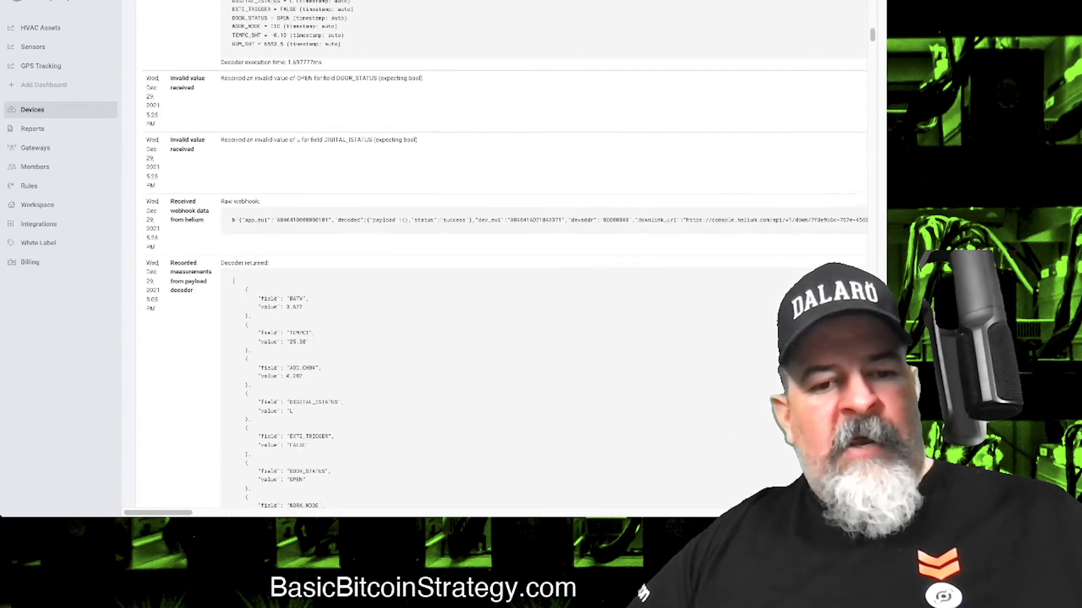
pyautogui.scroll(-5, 501, 254)
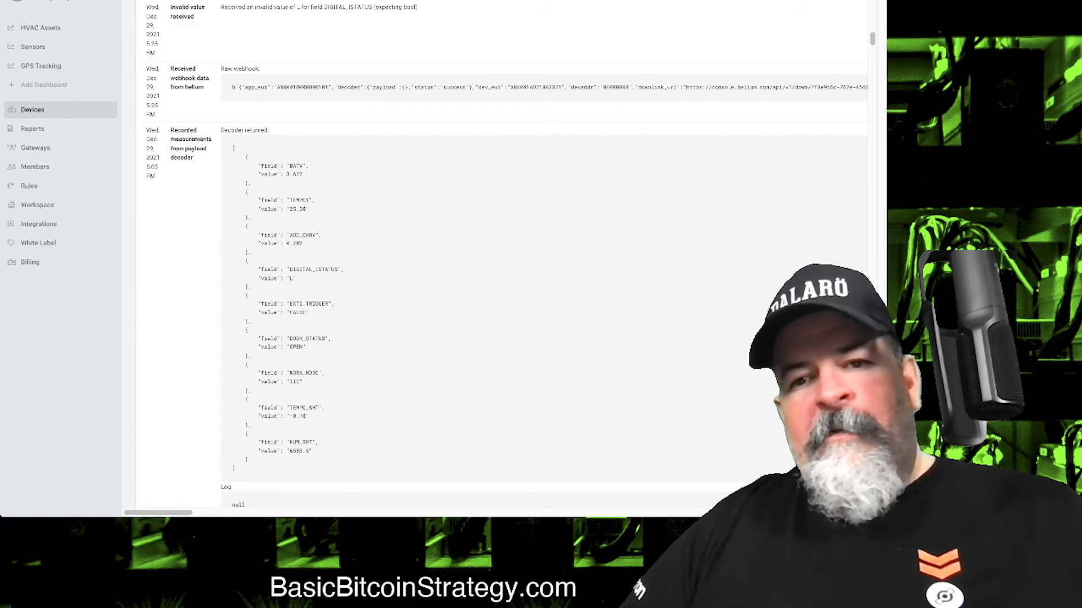
pyautogui.scroll(15, 501, 253)
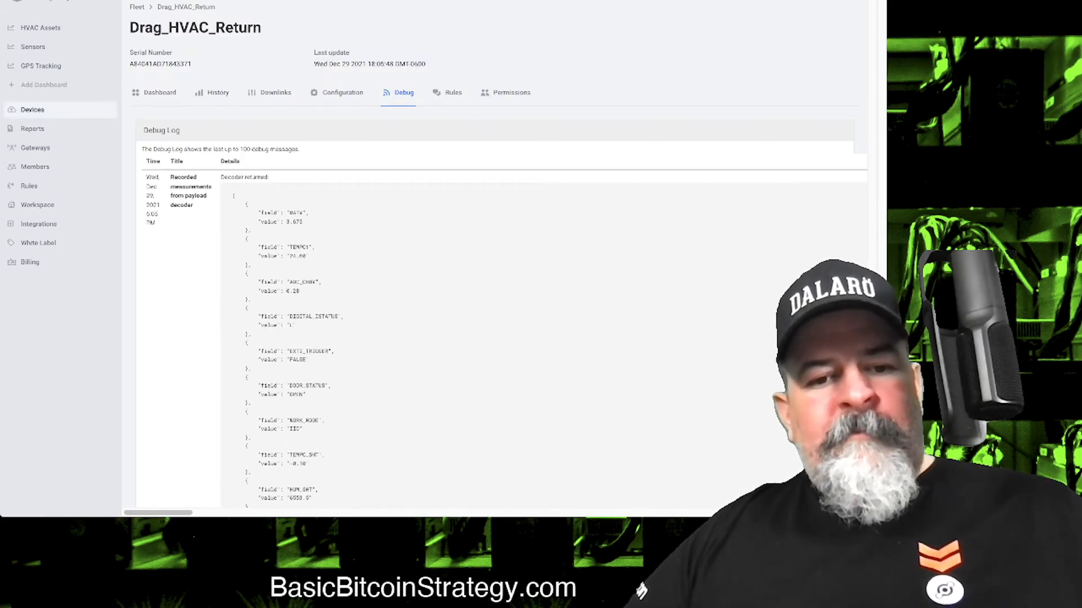
pyautogui.scroll(-1, 502, 253)
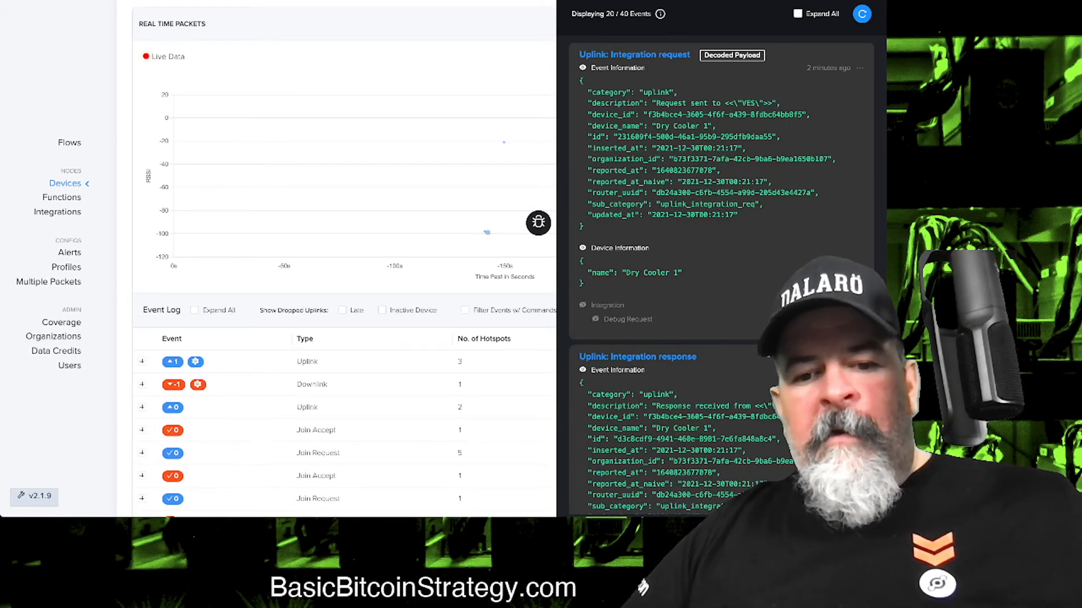
# Switch to Helium Console, review Dry Cooler 1's uplink integration request details in debug mode, and close the debug view.
pyautogui.scroll(-1, 721, 225)
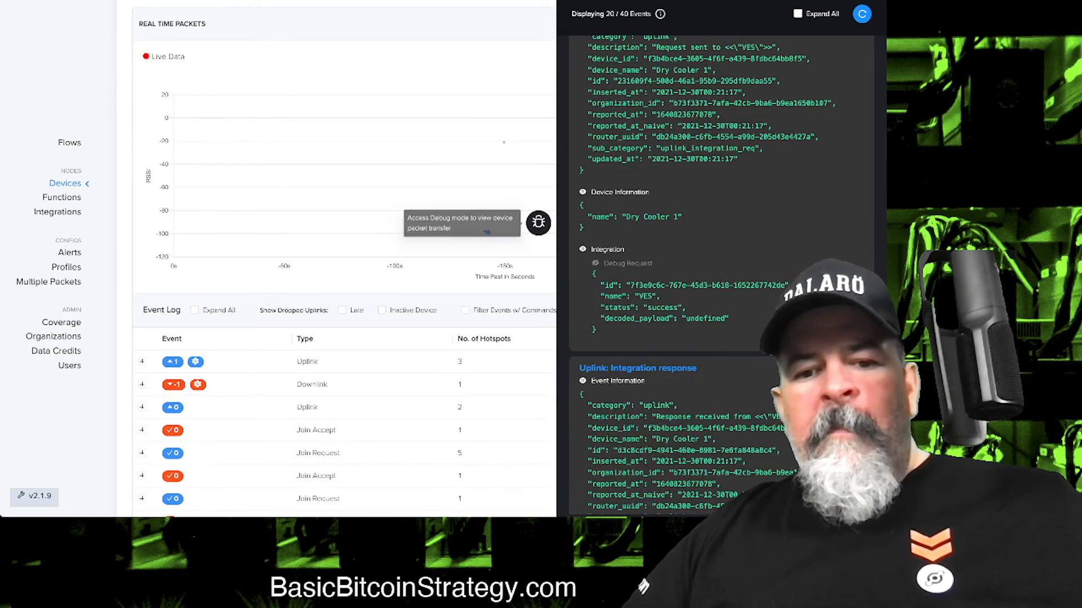
pyautogui.click(538, 222)
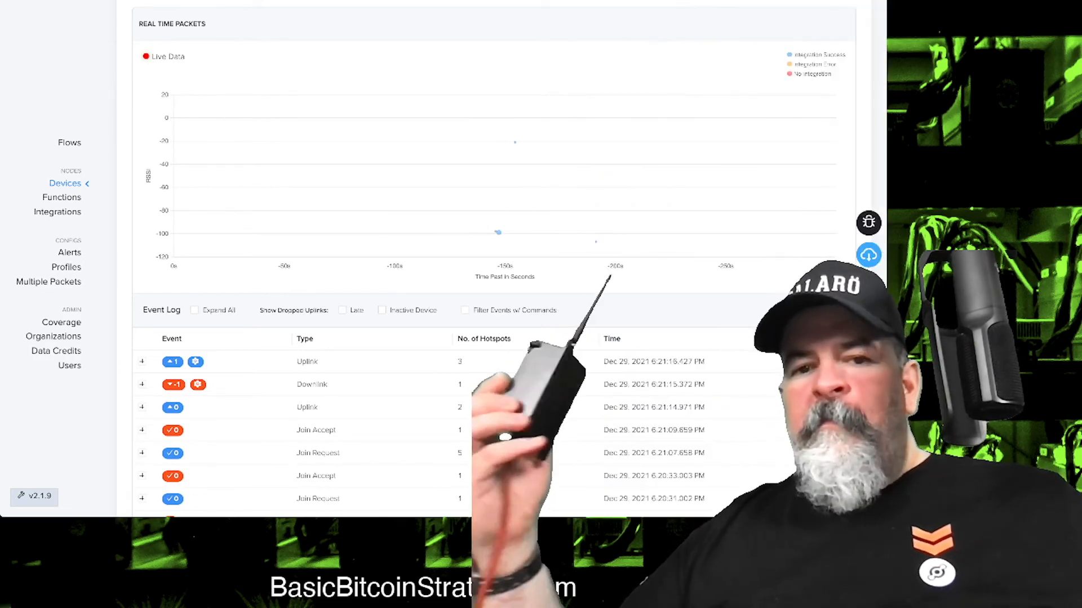